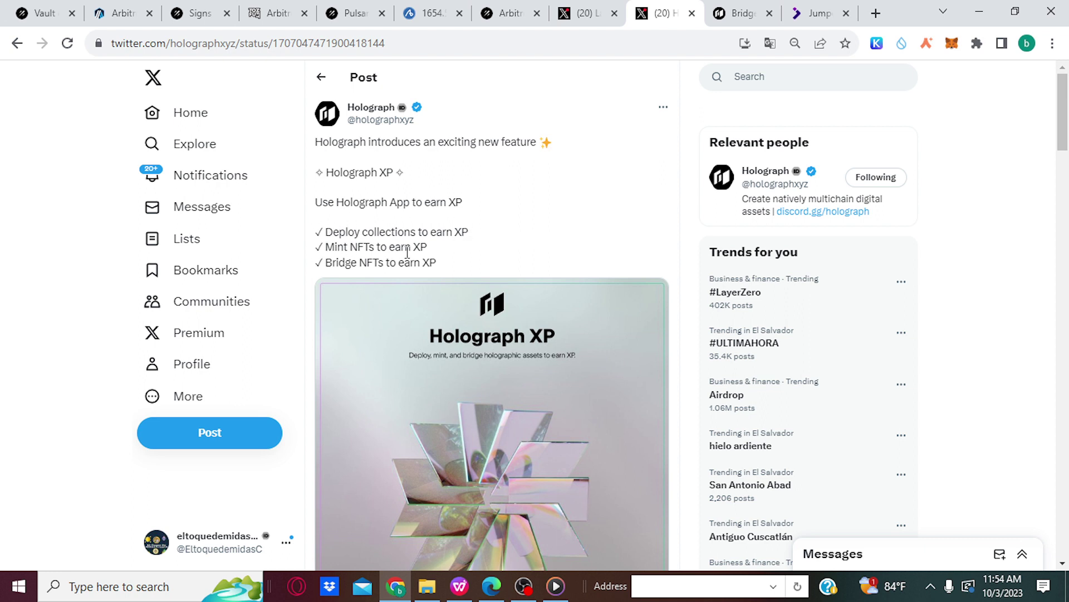
# Switch to the Holograph app and open the Open Editions page to view the mintable NFTs
pyautogui.click(741, 13)
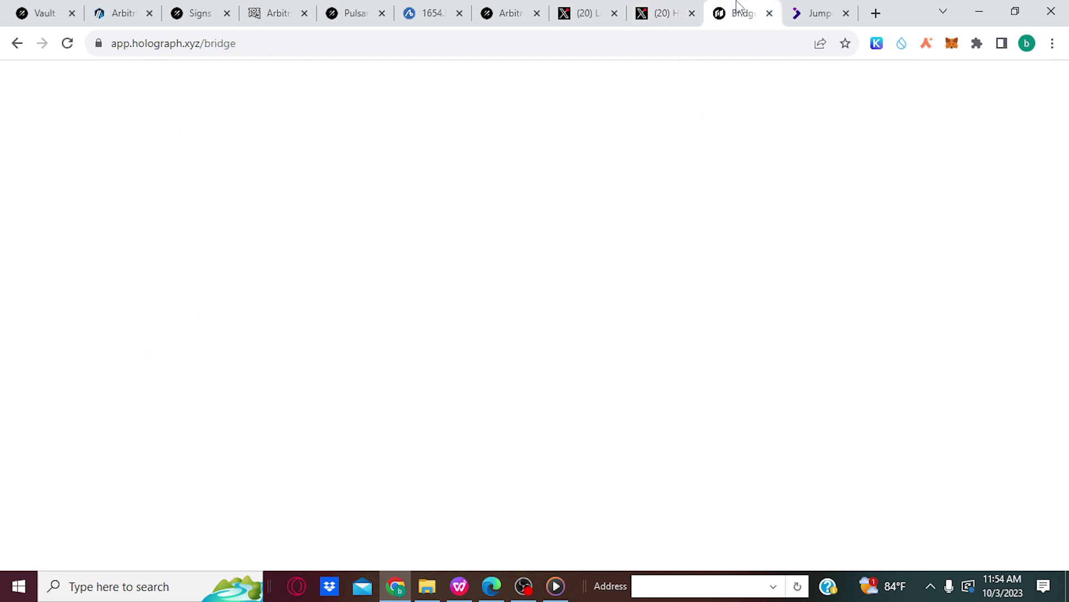
pyautogui.moveTo(374, 140)
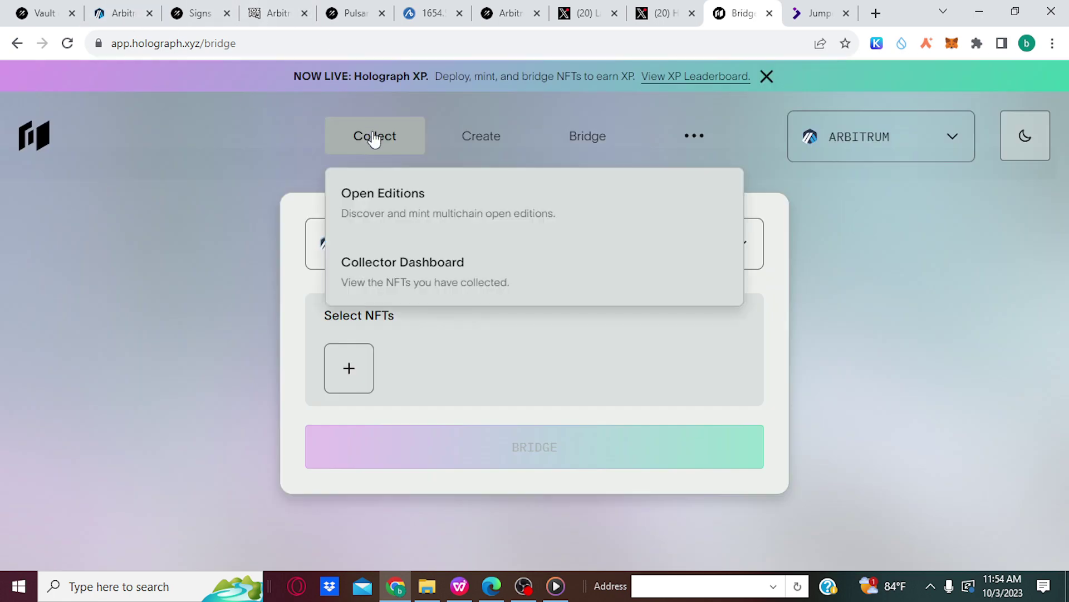
pyautogui.click(407, 214)
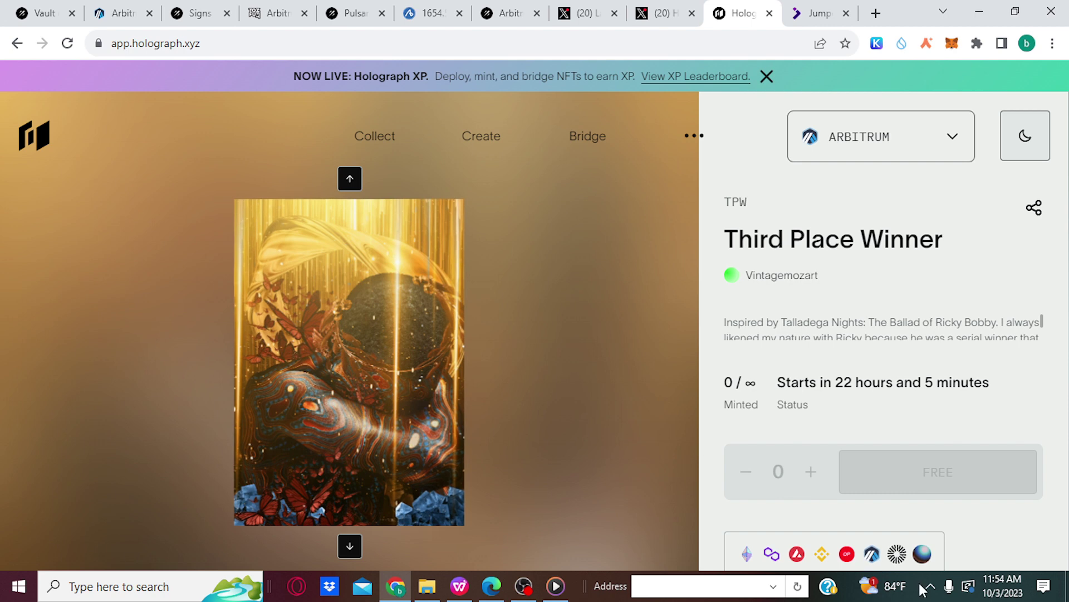
# Open the NFT Bridge page and set the bridging route from Optimism to BNB Chain
pyautogui.moveTo(589, 134)
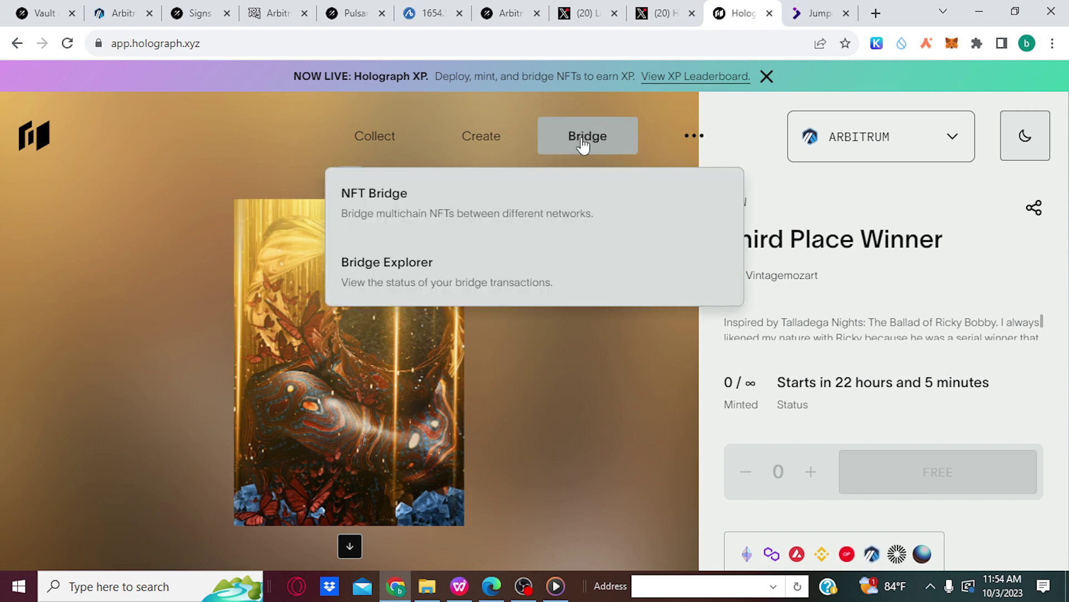
pyautogui.click(544, 207)
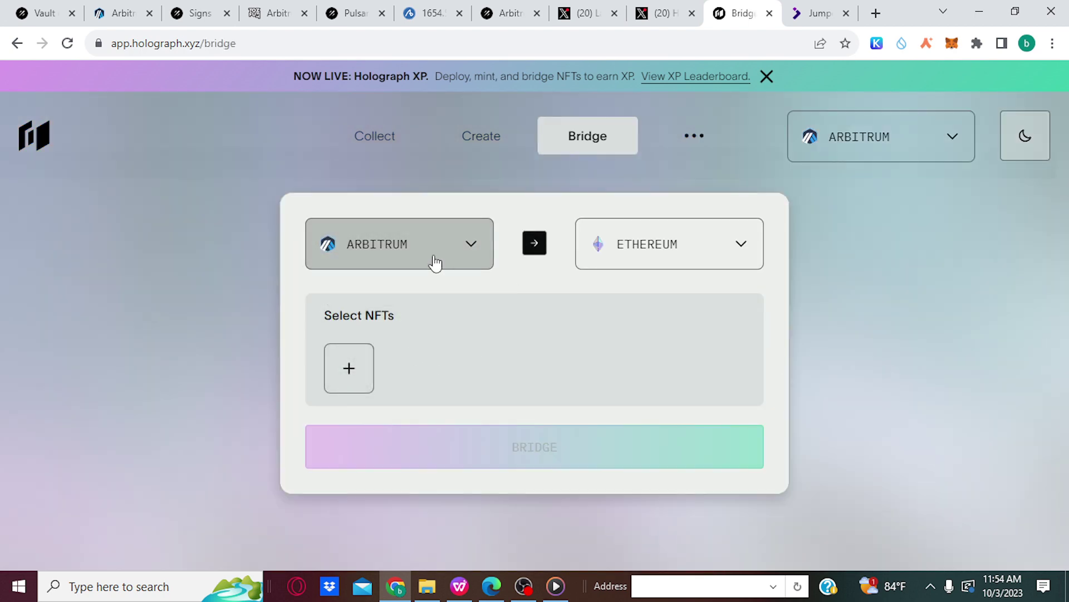
pyautogui.click(460, 253)
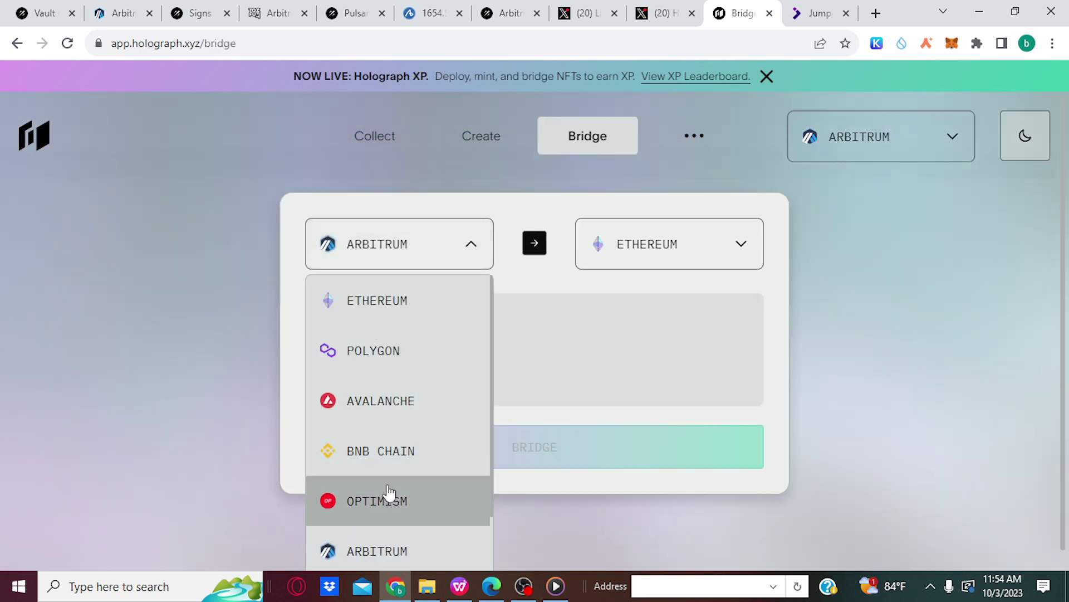
pyautogui.click(385, 500)
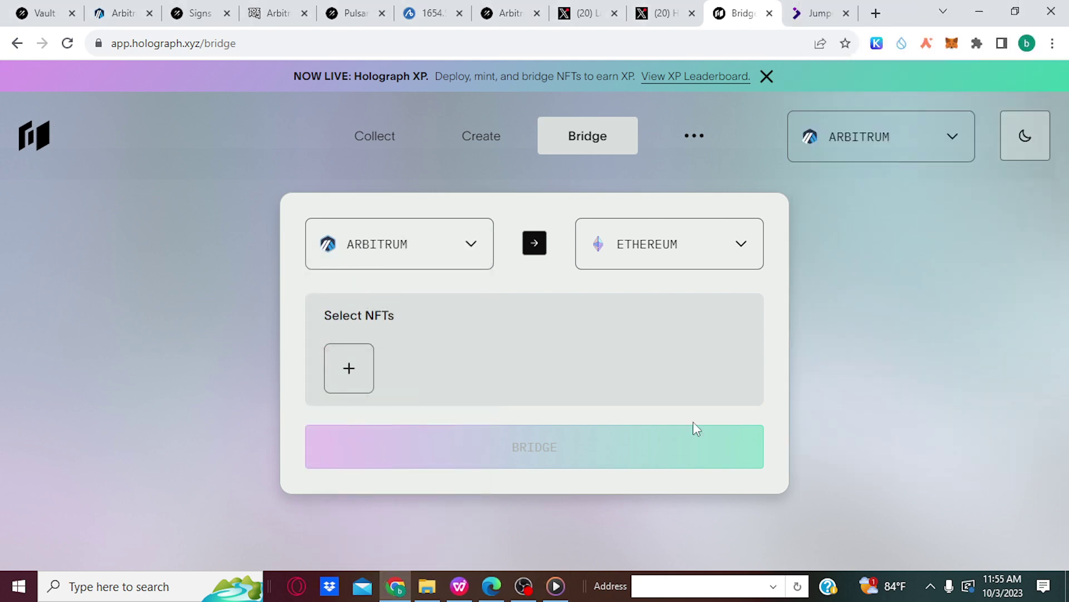
pyautogui.click(468, 242)
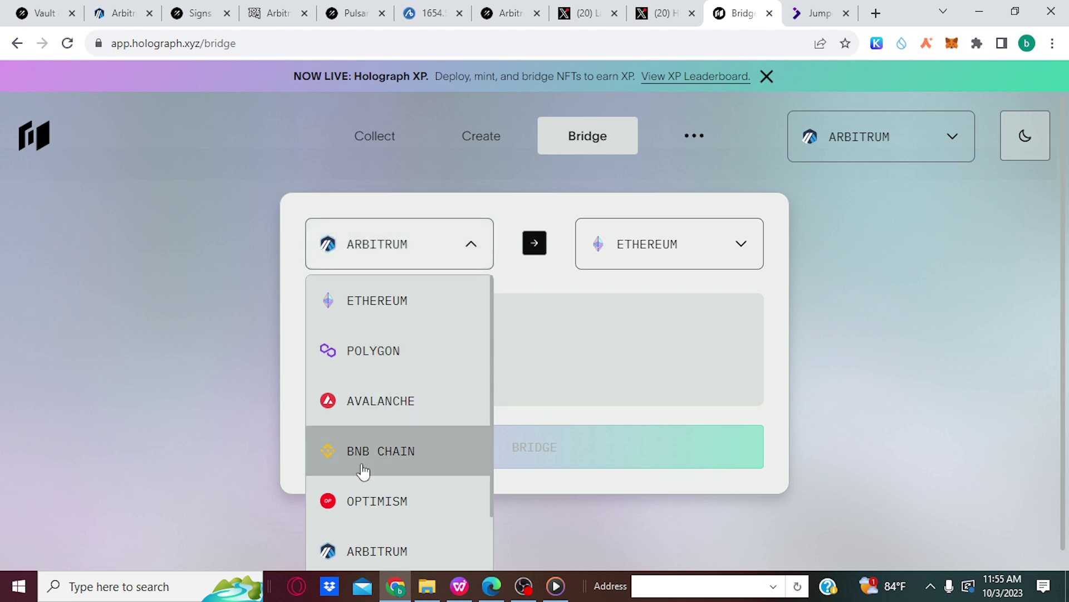
pyautogui.click(352, 516)
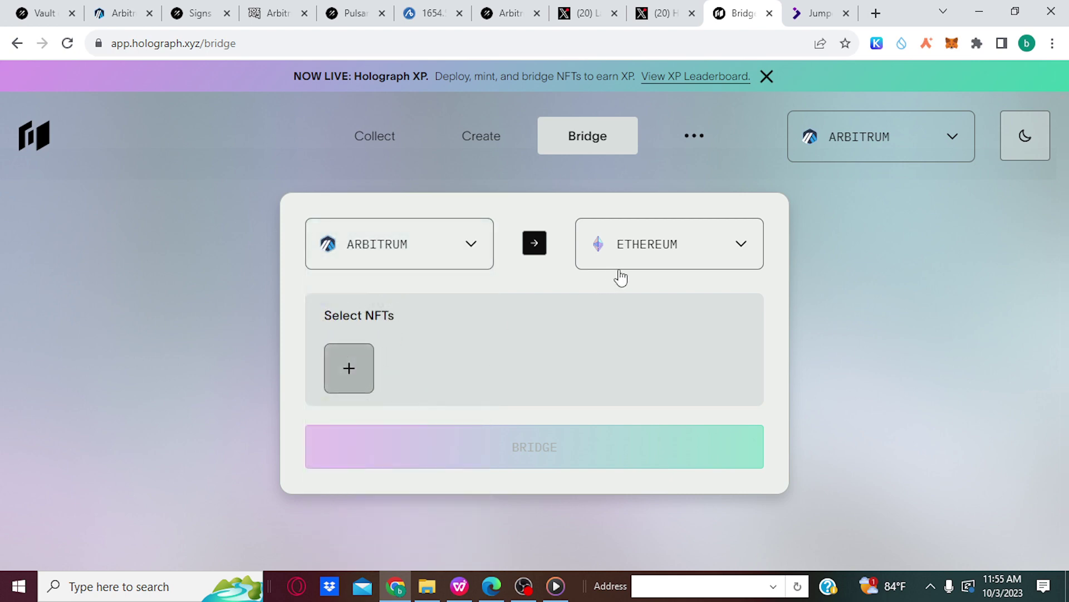
pyautogui.click(636, 261)
pyautogui.click(634, 452)
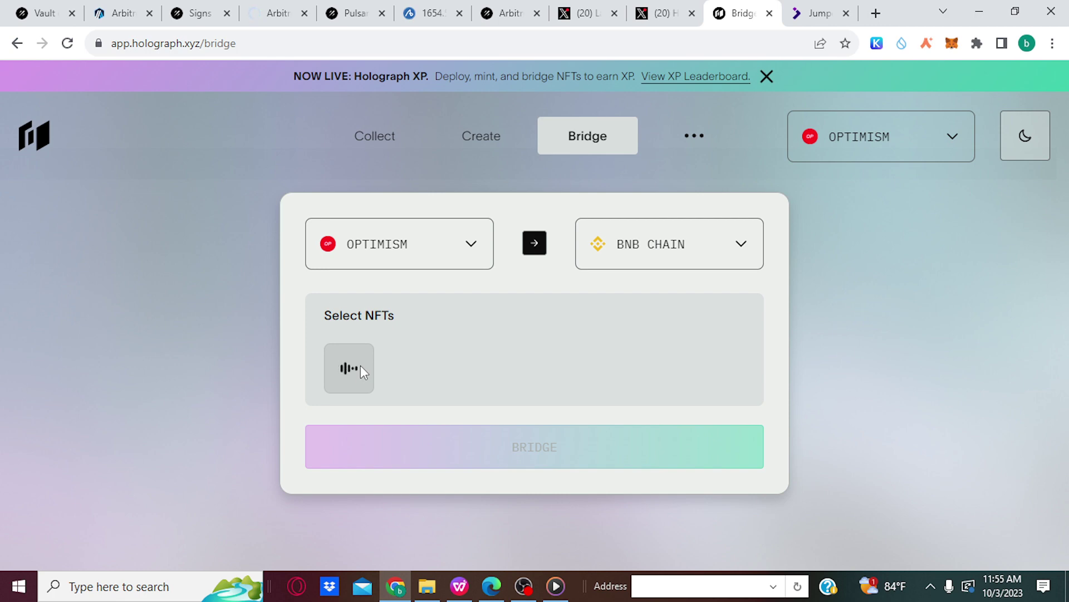
pyautogui.click(473, 355)
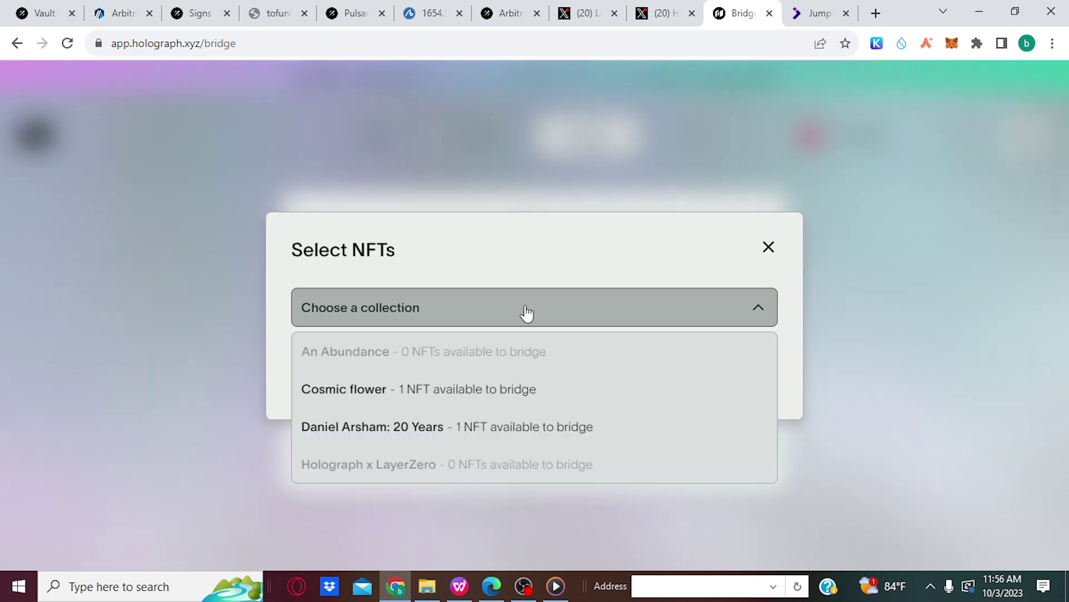
pyautogui.click(770, 249)
pyautogui.click(335, 376)
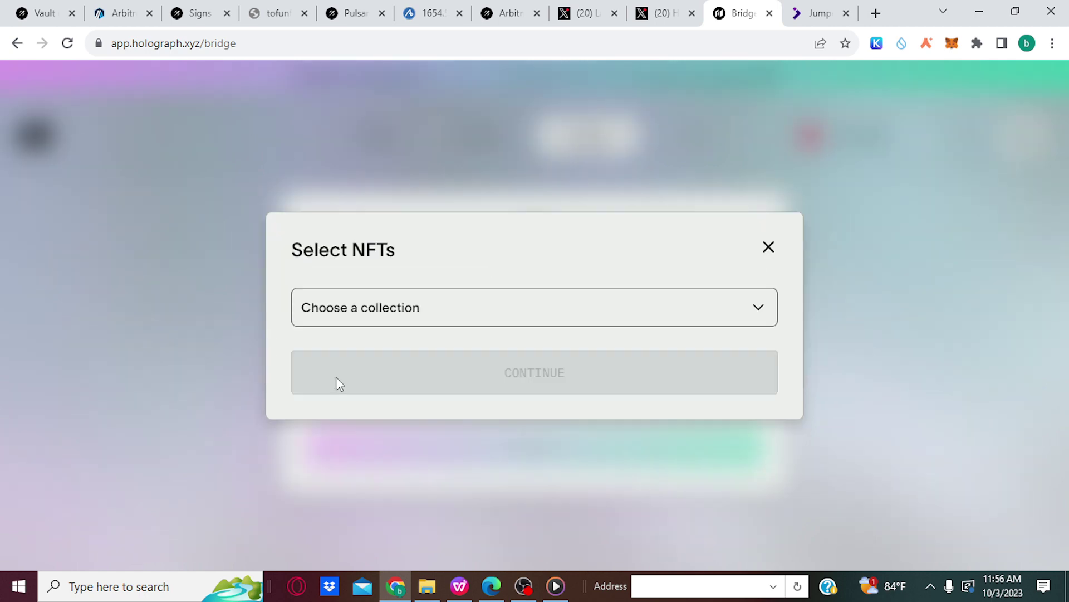
pyautogui.click(478, 327)
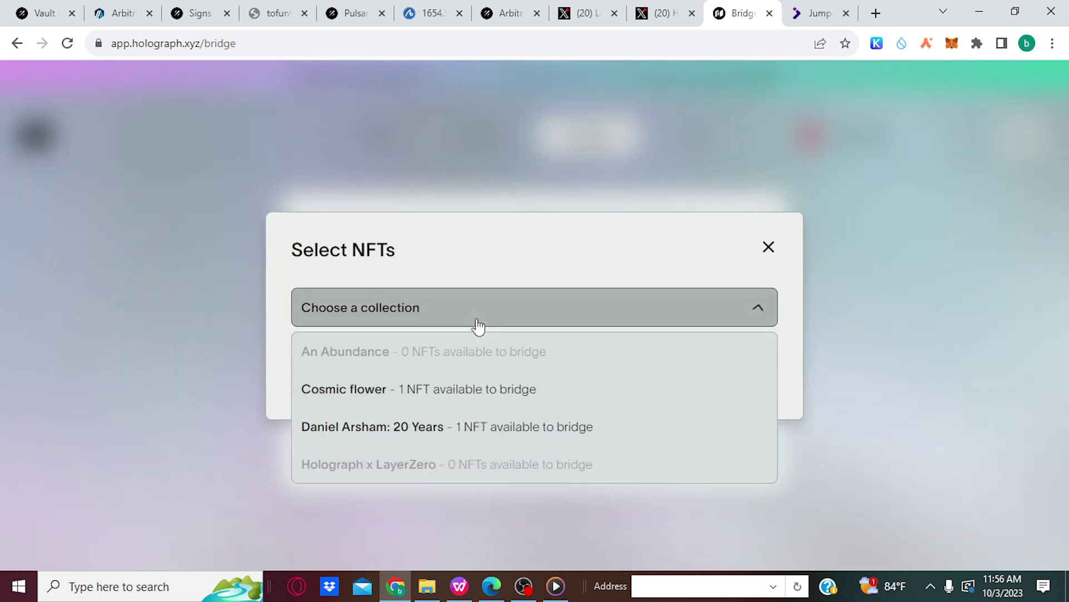
pyautogui.click(385, 398)
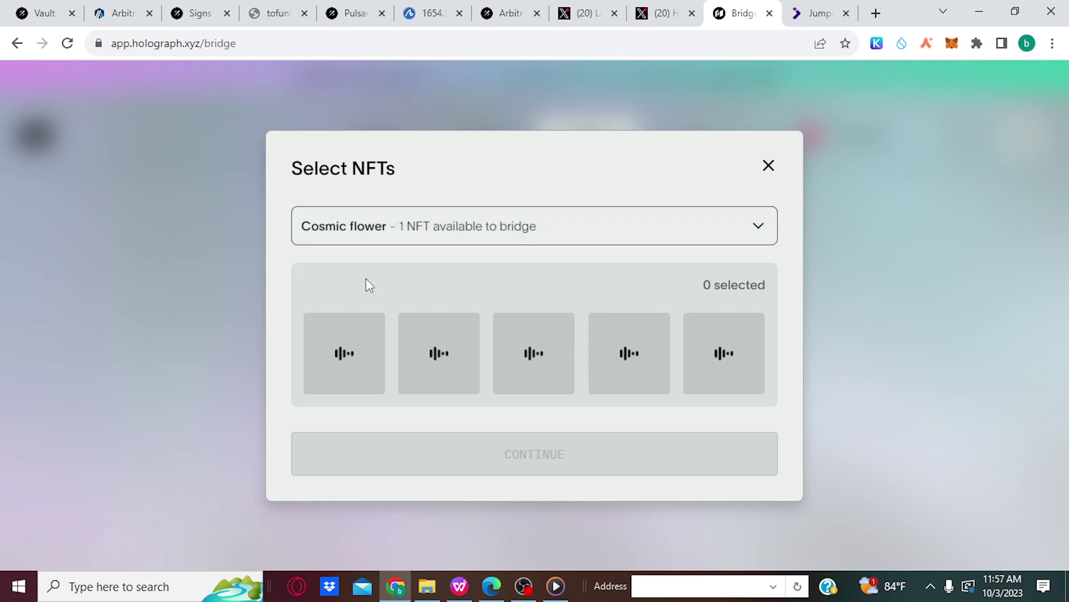
pyautogui.click(768, 166)
# Set the destination network to BNB Chain and add the NFT from the Cosmic flower collection to the bridge
pyautogui.click(642, 255)
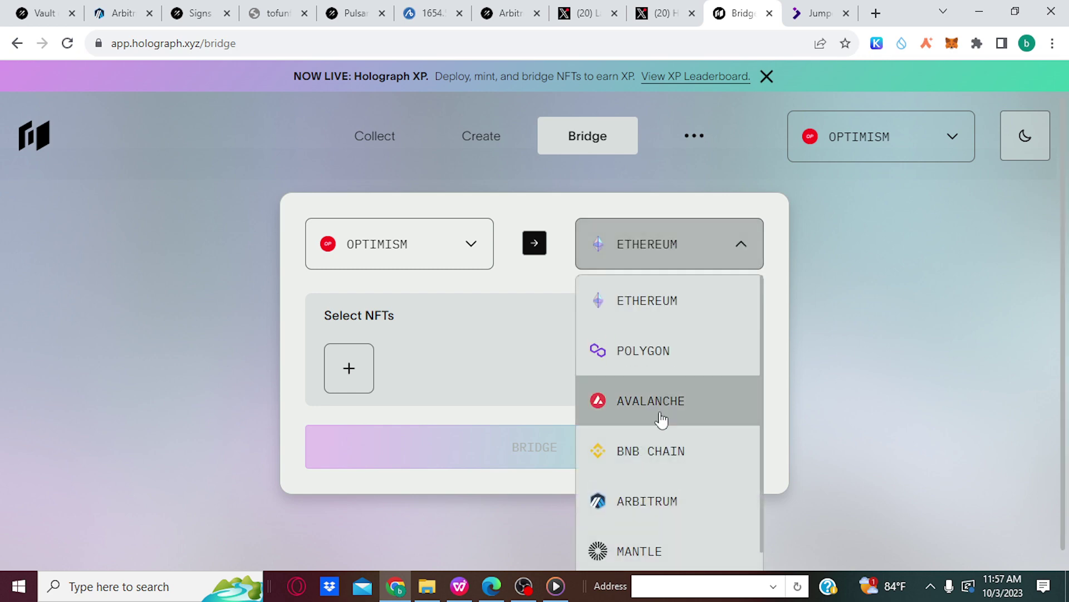
pyautogui.click(640, 465)
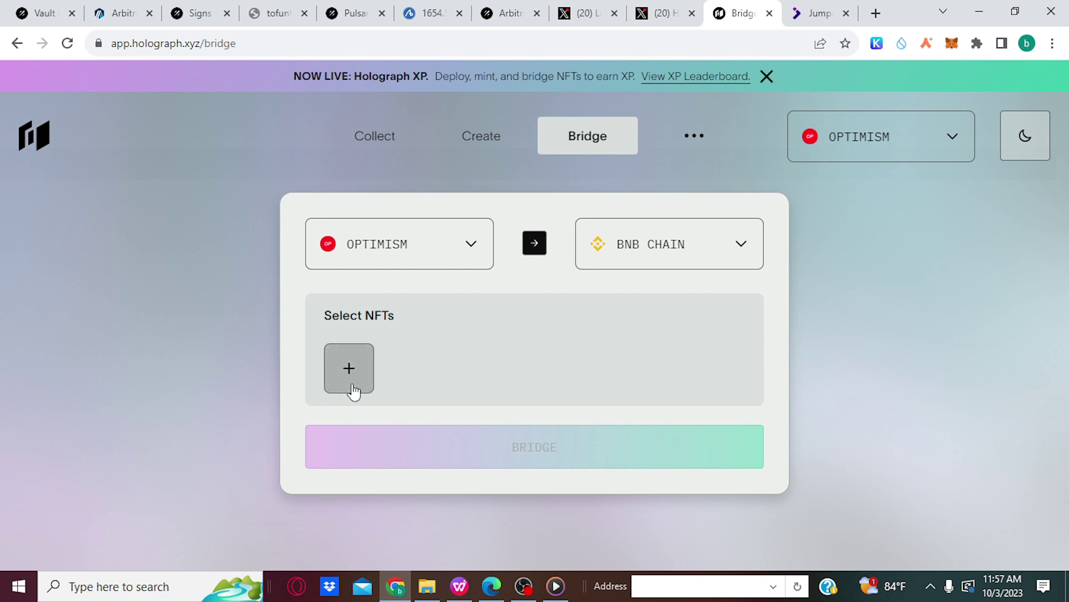
pyautogui.click(350, 371)
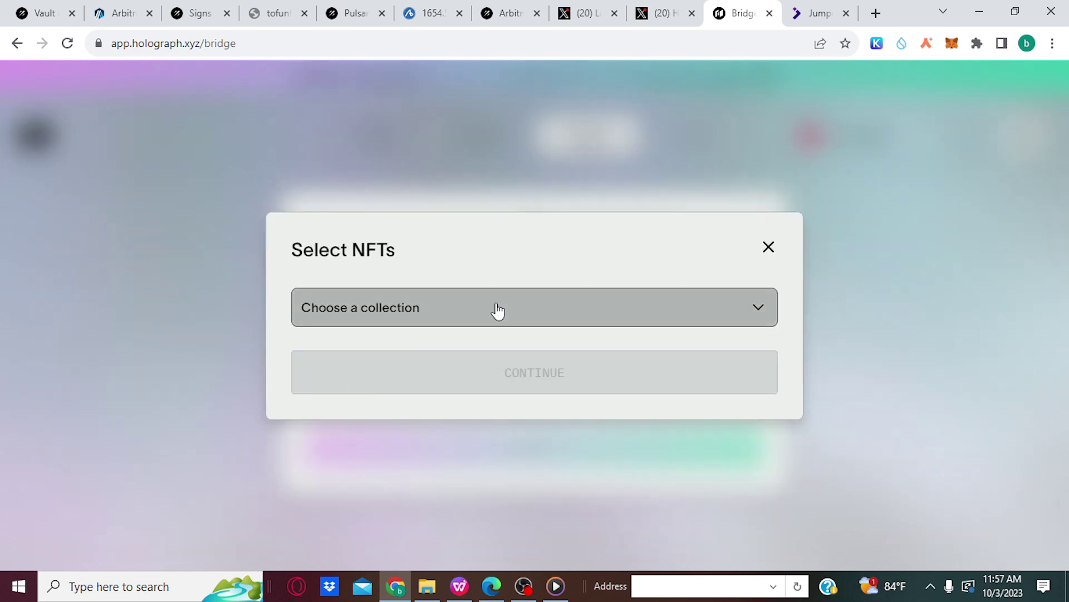
pyautogui.click(497, 311)
pyautogui.click(417, 387)
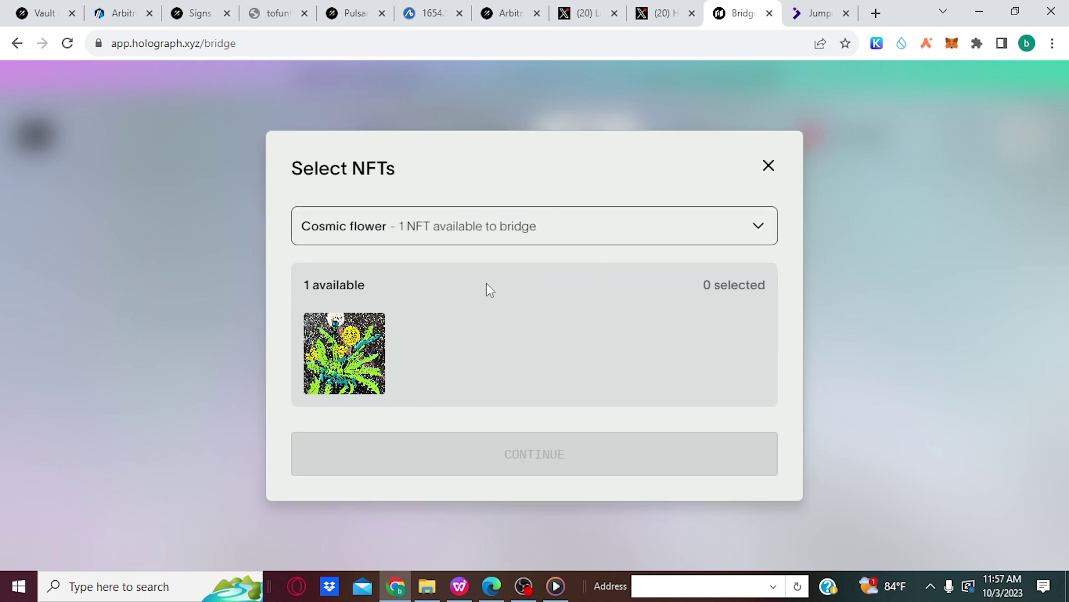
pyautogui.click(366, 339)
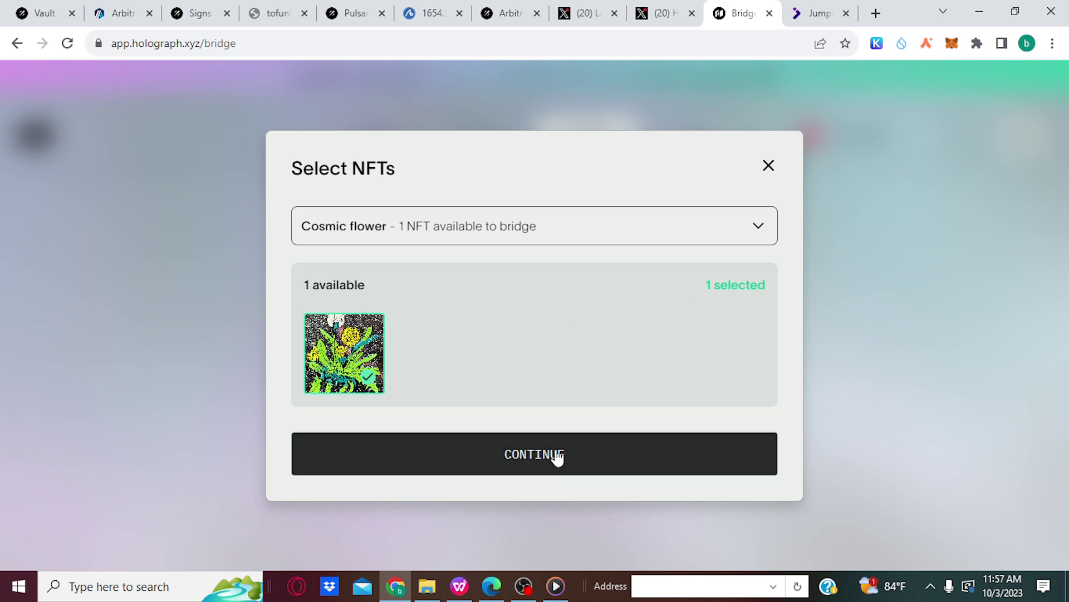
pyautogui.click(555, 454)
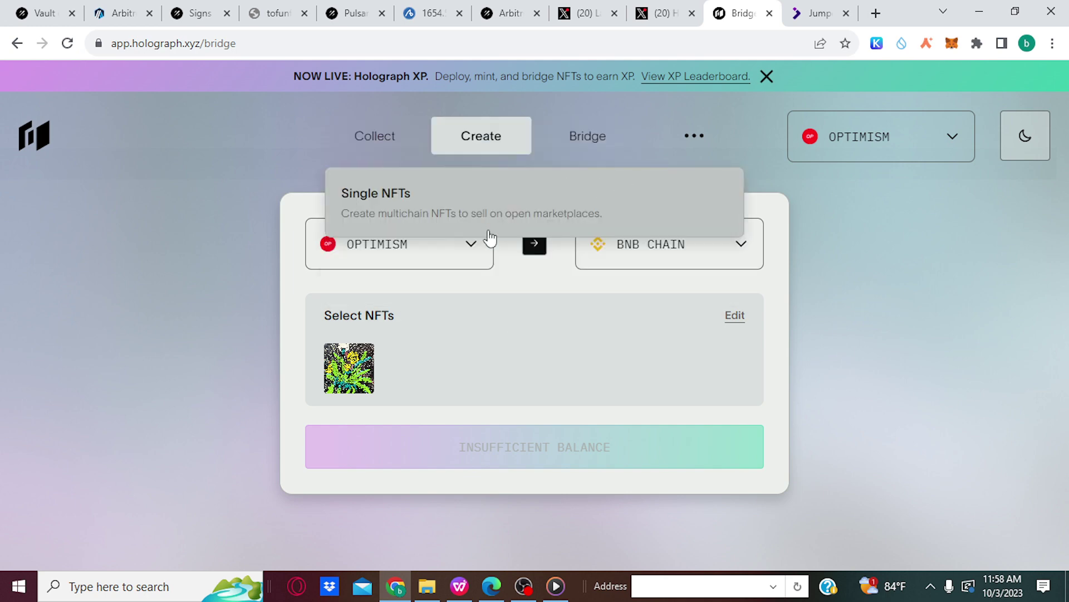
# Open the XP Leaderboard and examine the personal XP categories and the ranking table
pyautogui.click(681, 76)
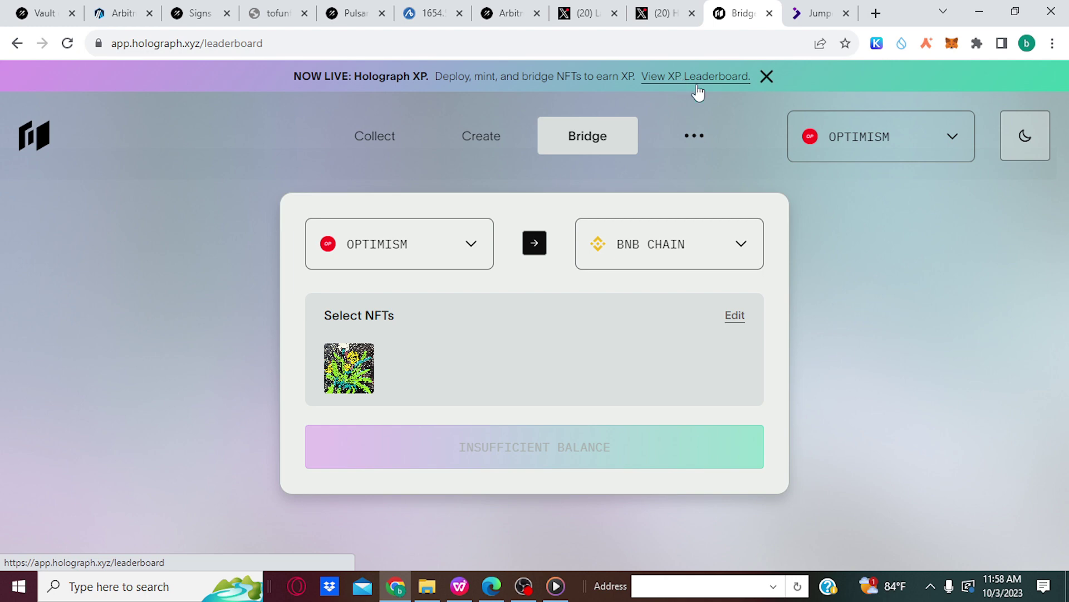
pyautogui.click(695, 77)
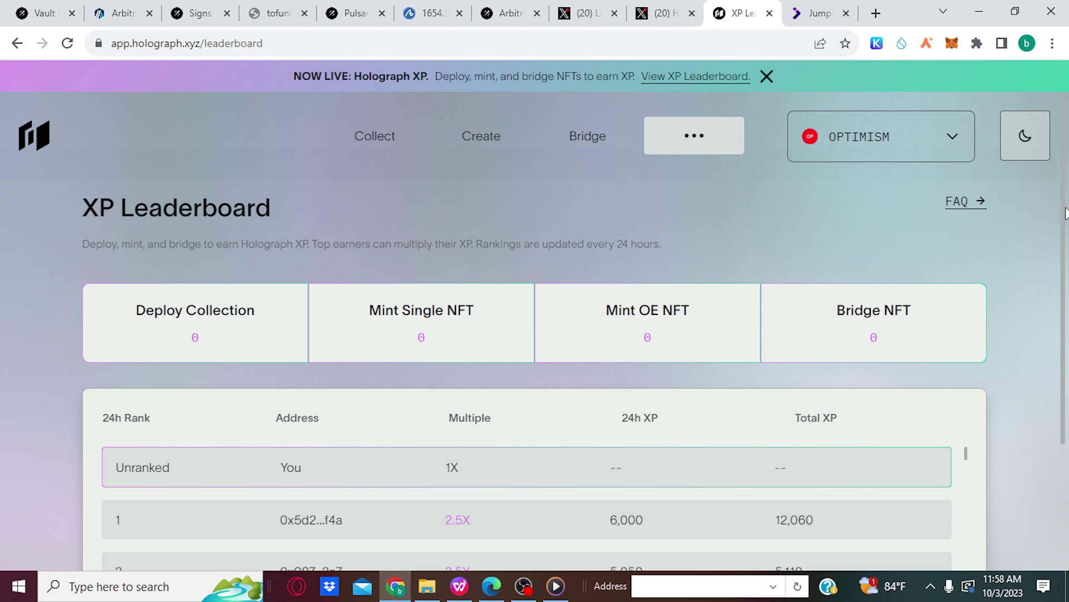
pyautogui.scroll(-2, 1068, 309)
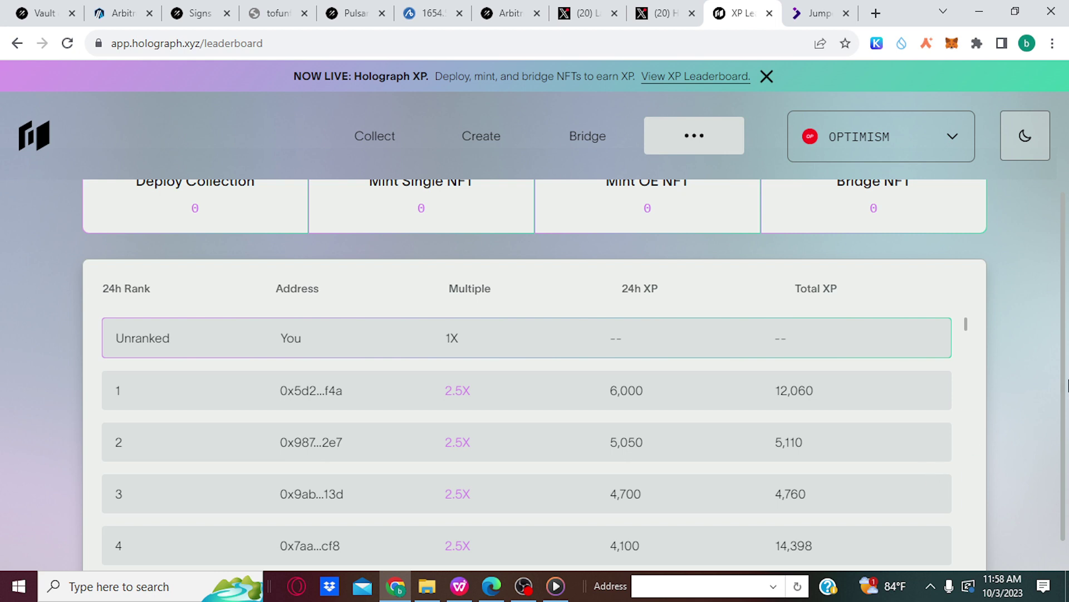
pyautogui.scroll(3, 1067, 384)
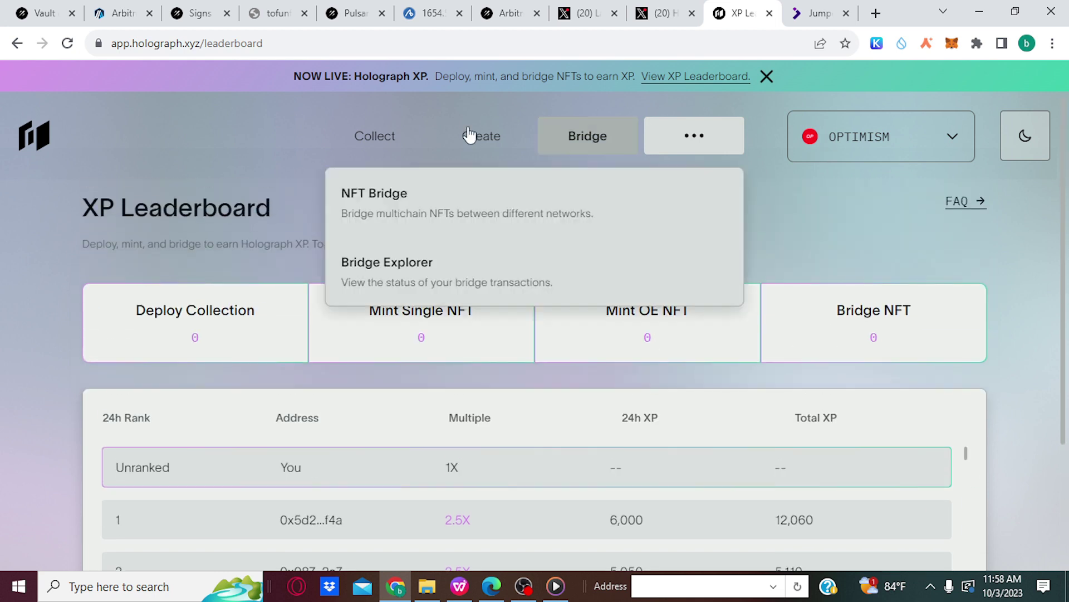
# Start a new collection for single NFTs, with midas2 as its name and add as its symbol
pyautogui.moveTo(384, 150)
pyautogui.moveTo(460, 148)
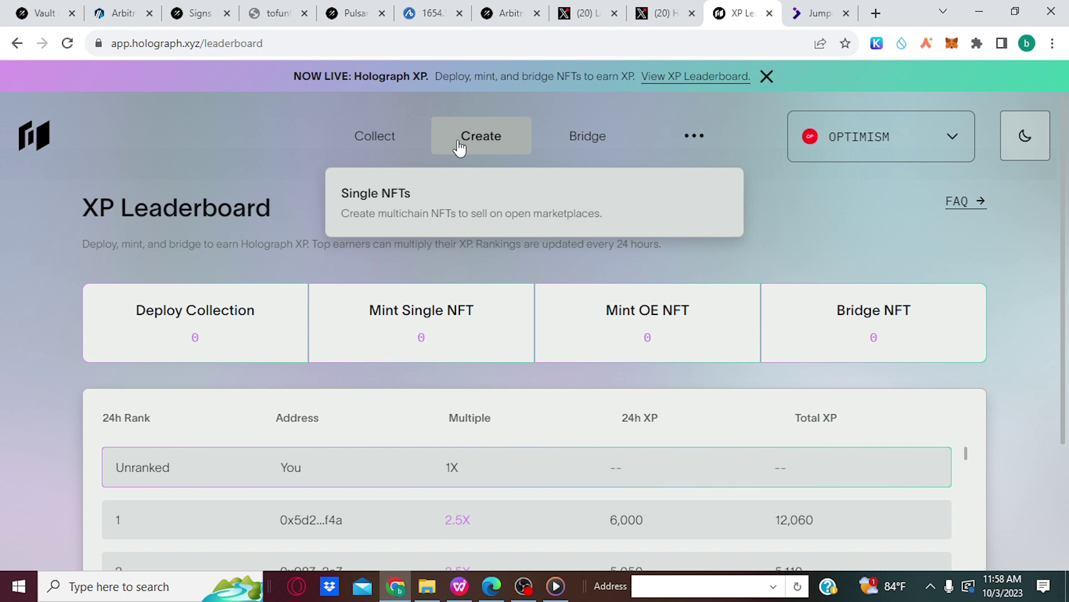
pyautogui.click(443, 202)
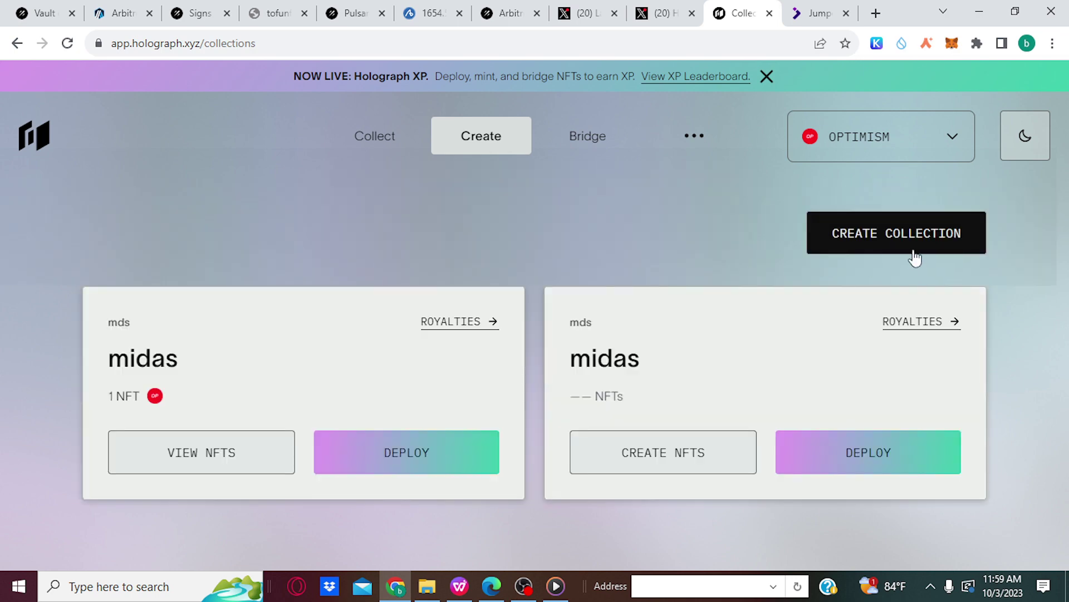
pyautogui.click(914, 256)
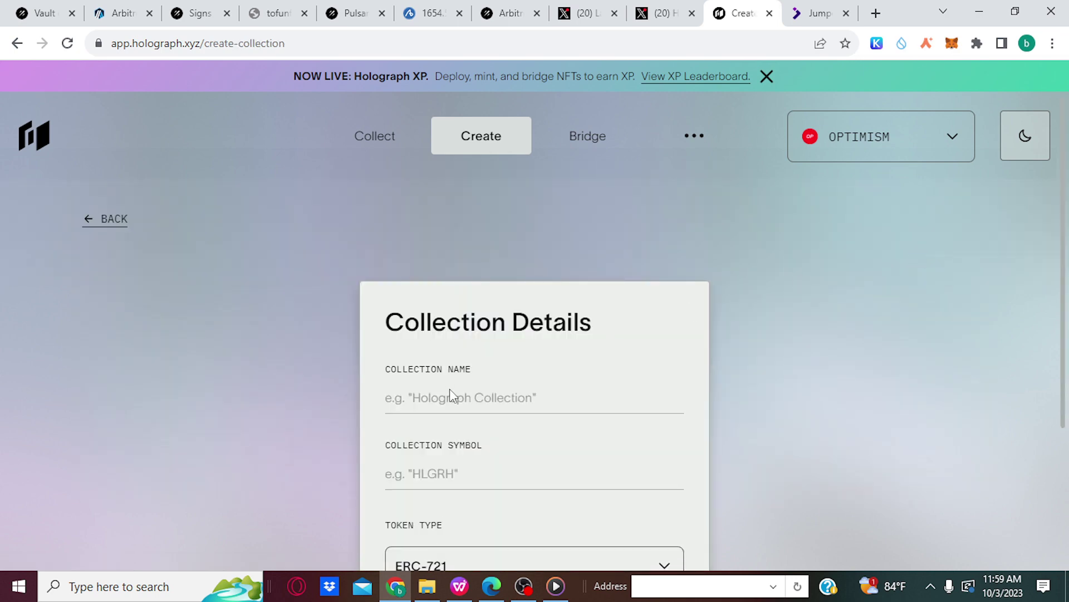
pyautogui.click(449, 393)
pyautogui.write('midas2')
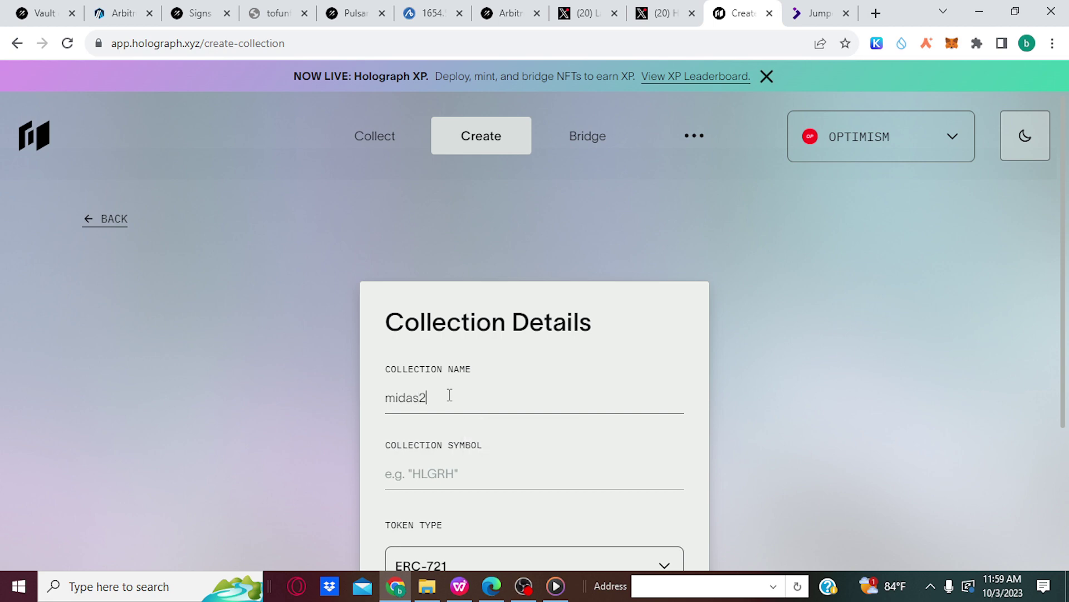
pyautogui.click(437, 474)
pyautogui.write('add')
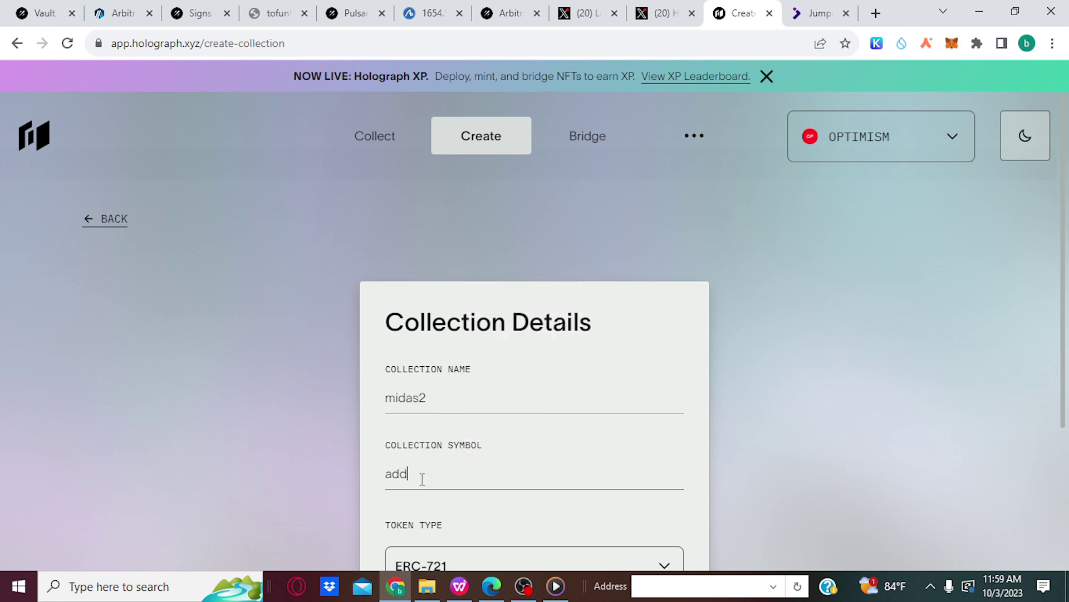
# Raise the collection's royalties percentage above 0% and save the collection
pyautogui.click(772, 404)
pyautogui.scroll(-4, 1068, 300)
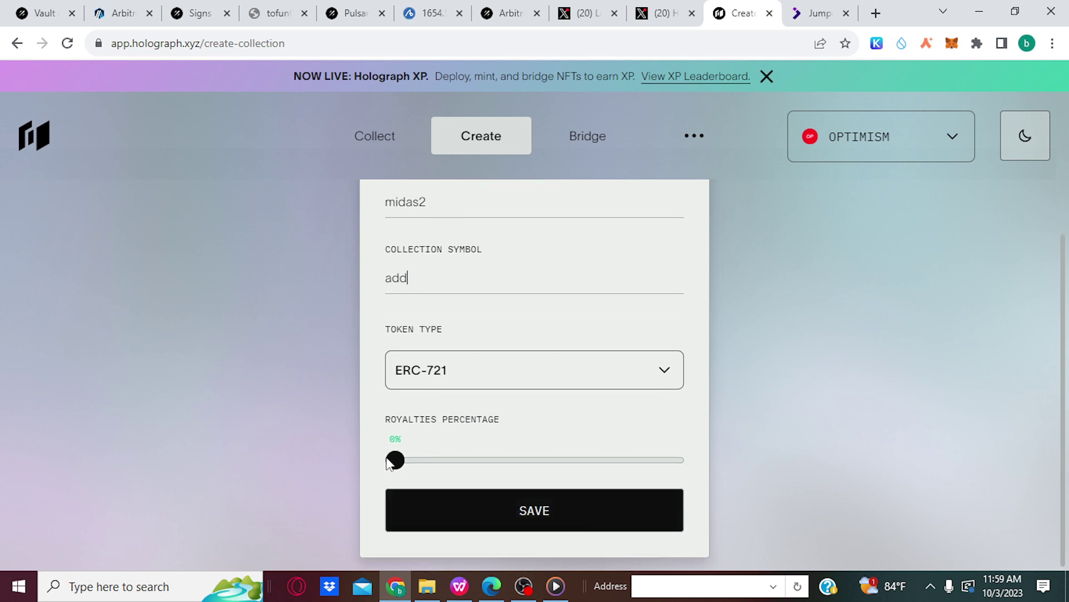
pyautogui.moveTo(390, 461); pyautogui.dragTo(474, 462)
pyautogui.click(483, 506)
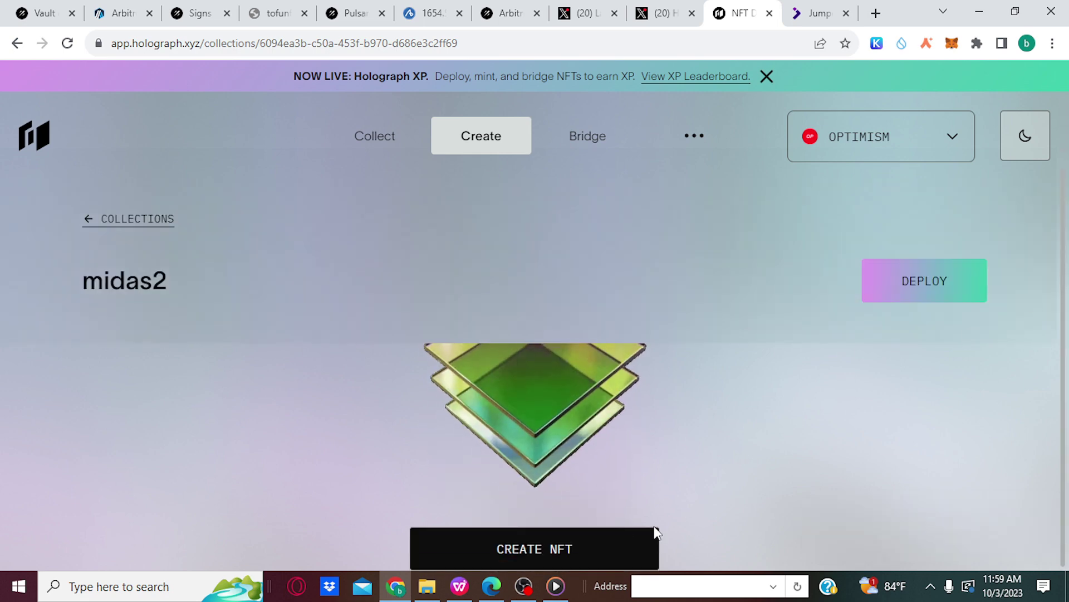
# Start a new NFT in the midas2 collection and upload the image F7CSDEFBEAAK_UJ.PNG as its media
pyautogui.click(577, 551)
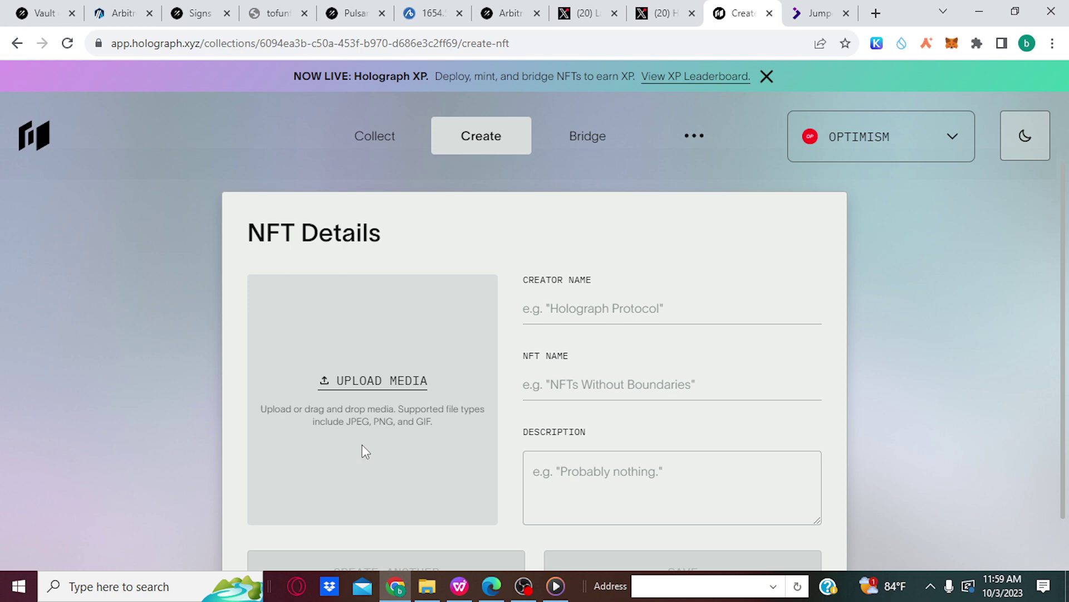
pyautogui.click(394, 382)
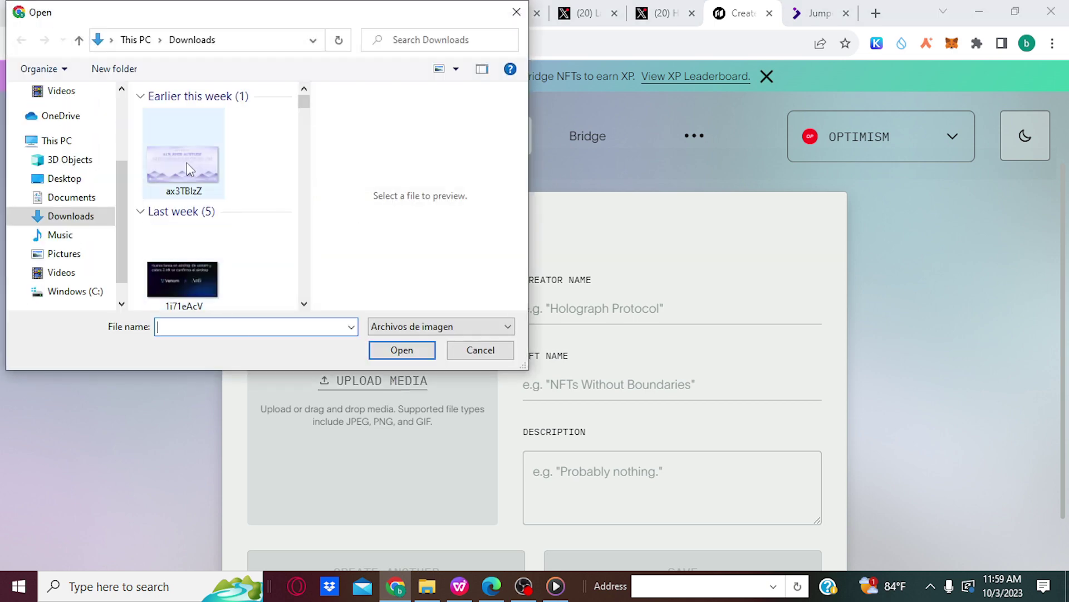
pyautogui.click(178, 281)
pyautogui.click(414, 355)
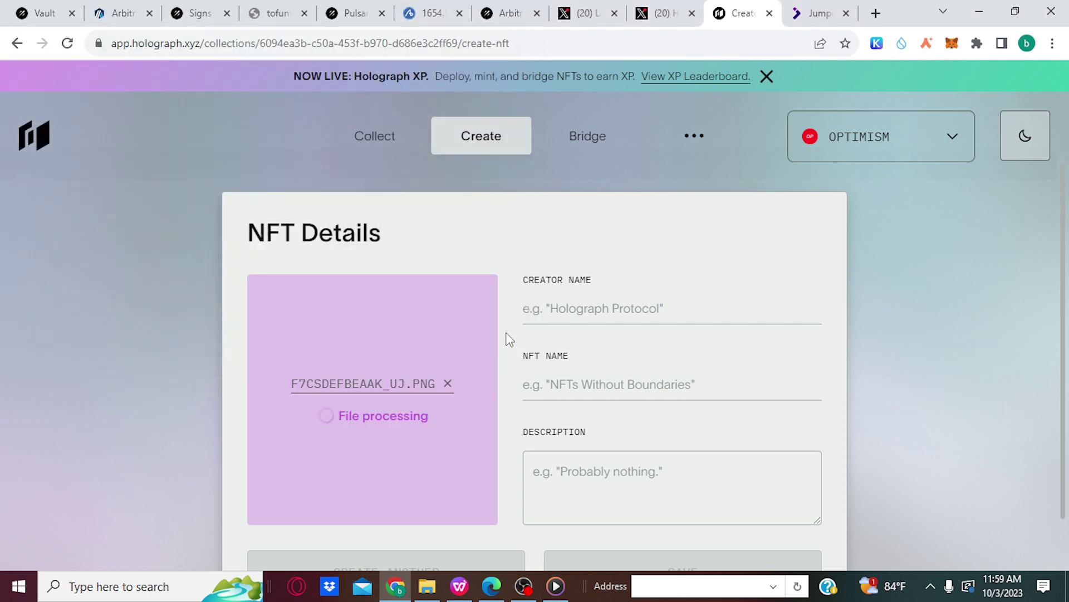
# Fill in the NFT details with creator name sx, NFT name saasdsadd and description cacsscasc90, and save the NFT
pyautogui.click(552, 312)
pyautogui.write('sx')
pyautogui.click(546, 381)
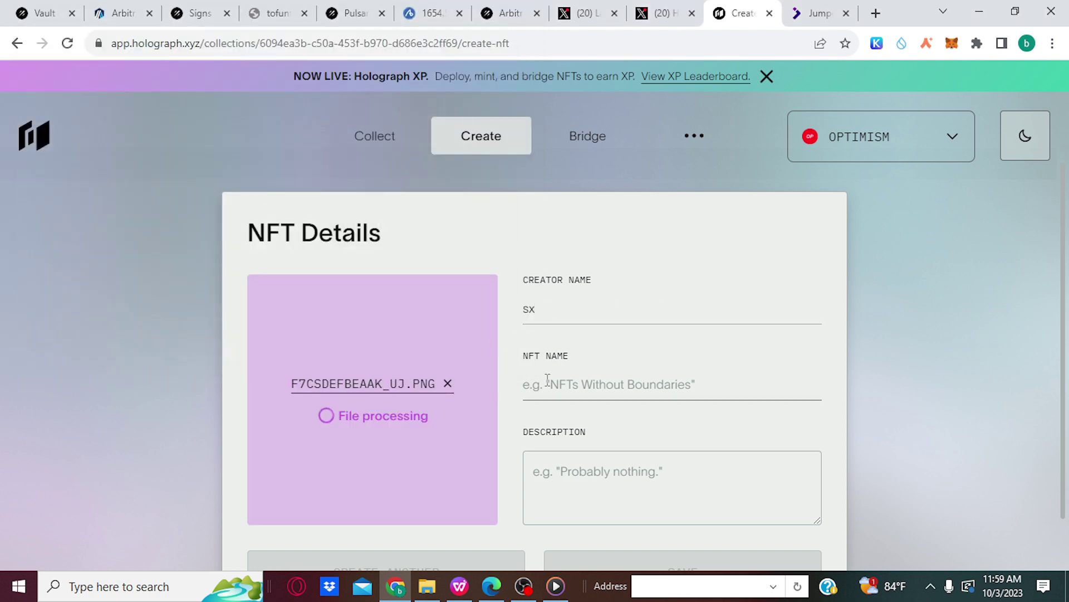
pyautogui.write('sa')
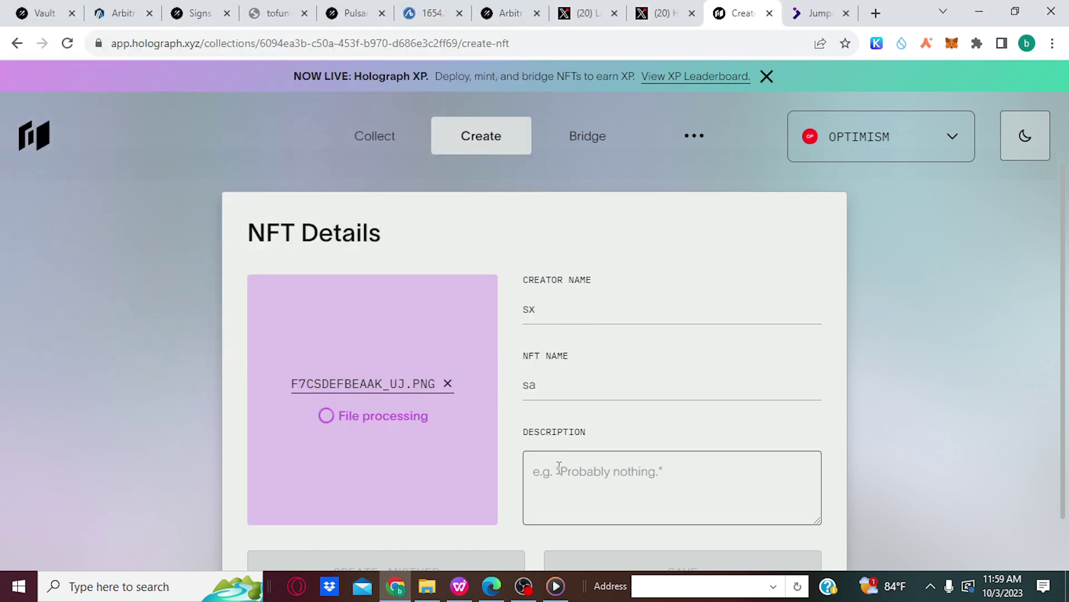
pyautogui.write('asdsad')
pyautogui.write('cacsscasc')
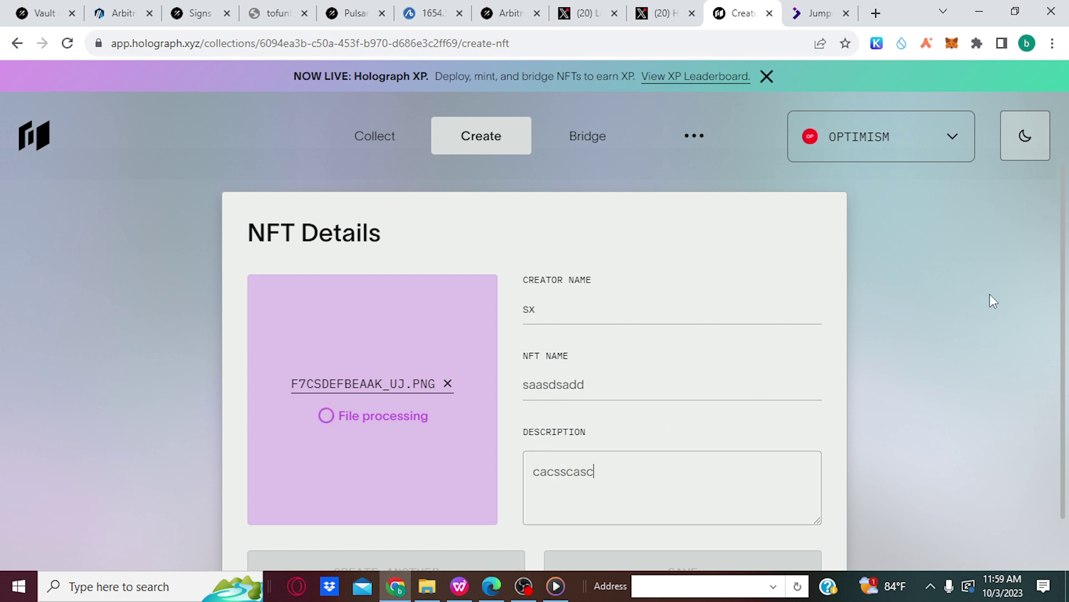
pyautogui.scroll(-2, 1067, 427)
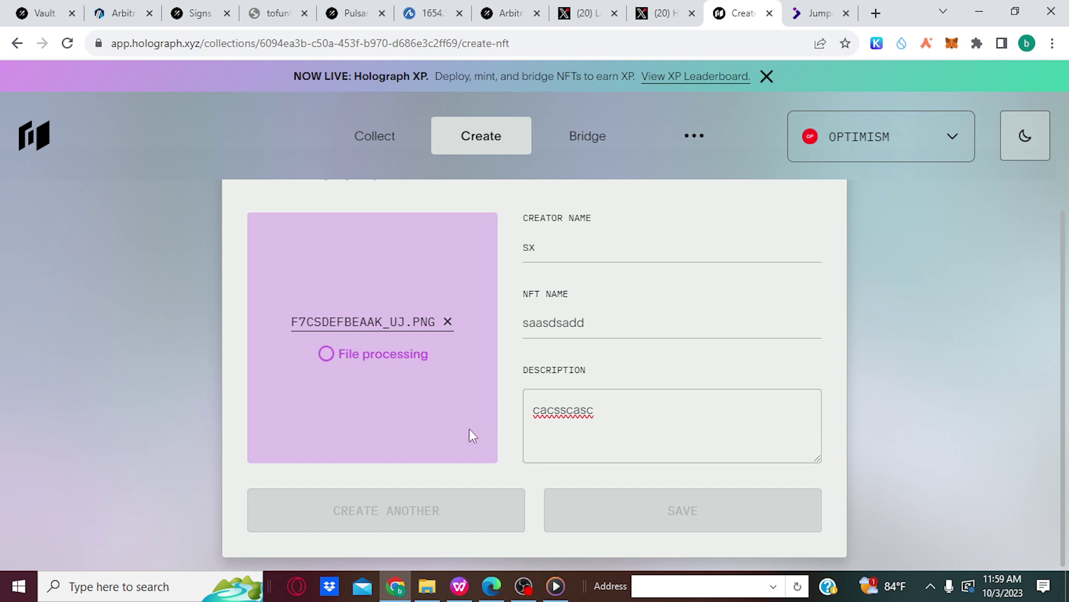
pyautogui.write('90')
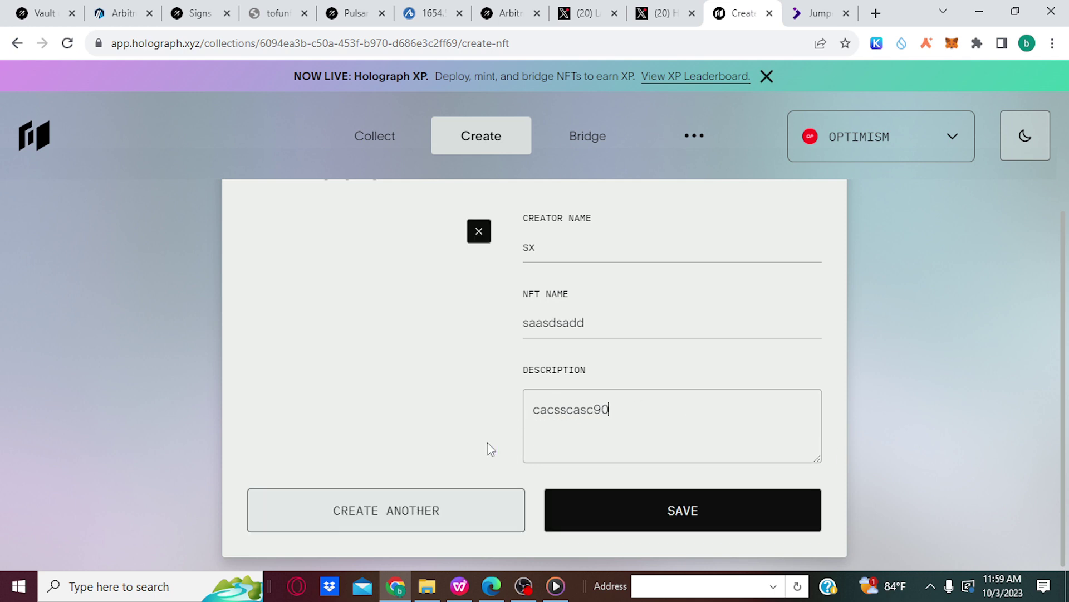
pyautogui.click(653, 519)
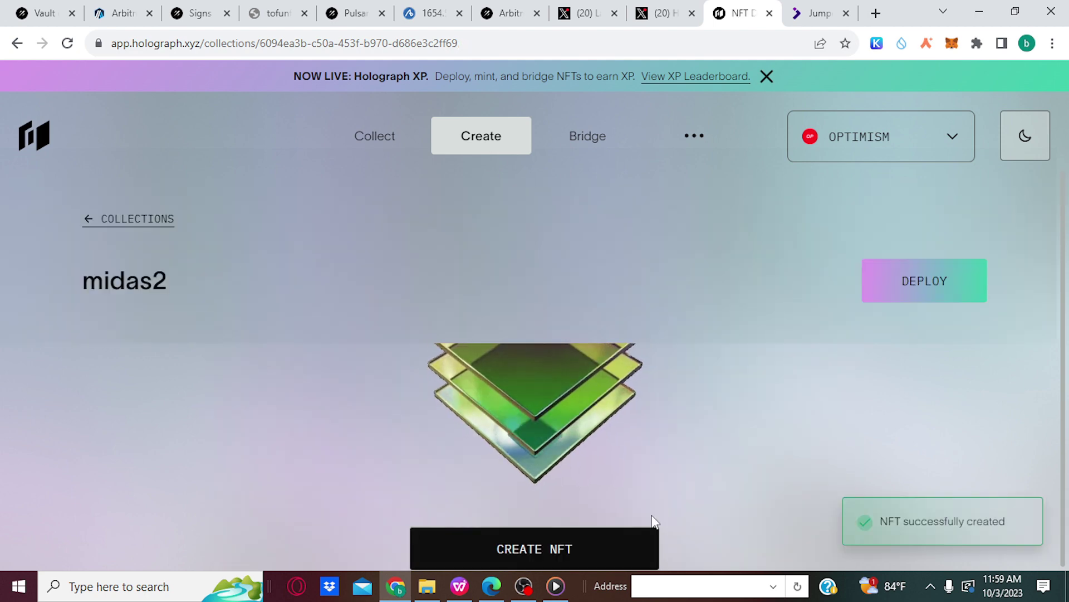
# Start deploying the midas2 collection on the Optimism network and sign the wallet's signature request
pyautogui.click(917, 298)
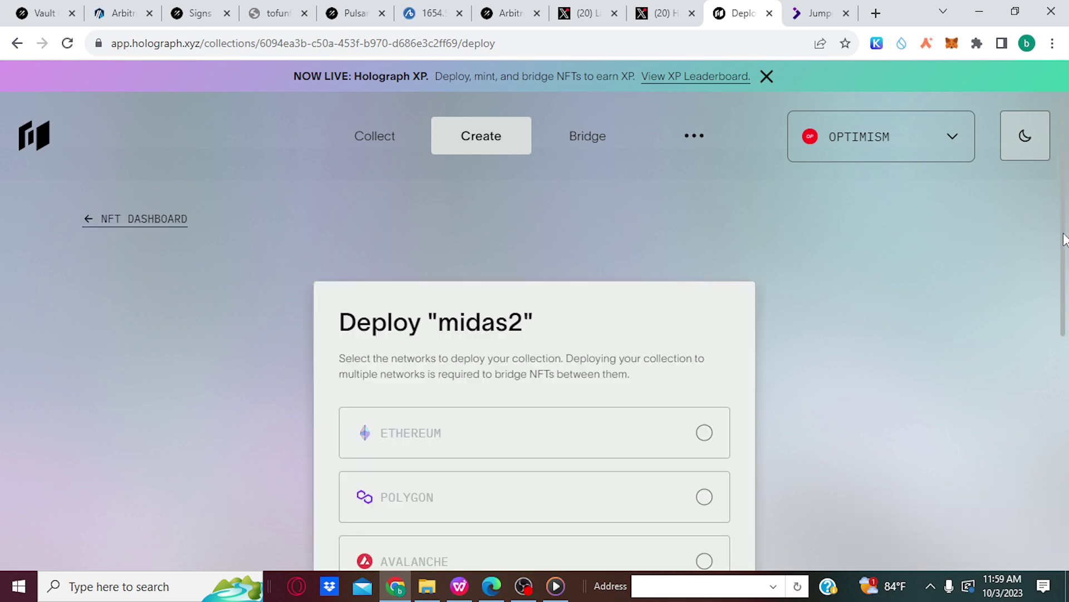
pyautogui.scroll(-5, 532, 444)
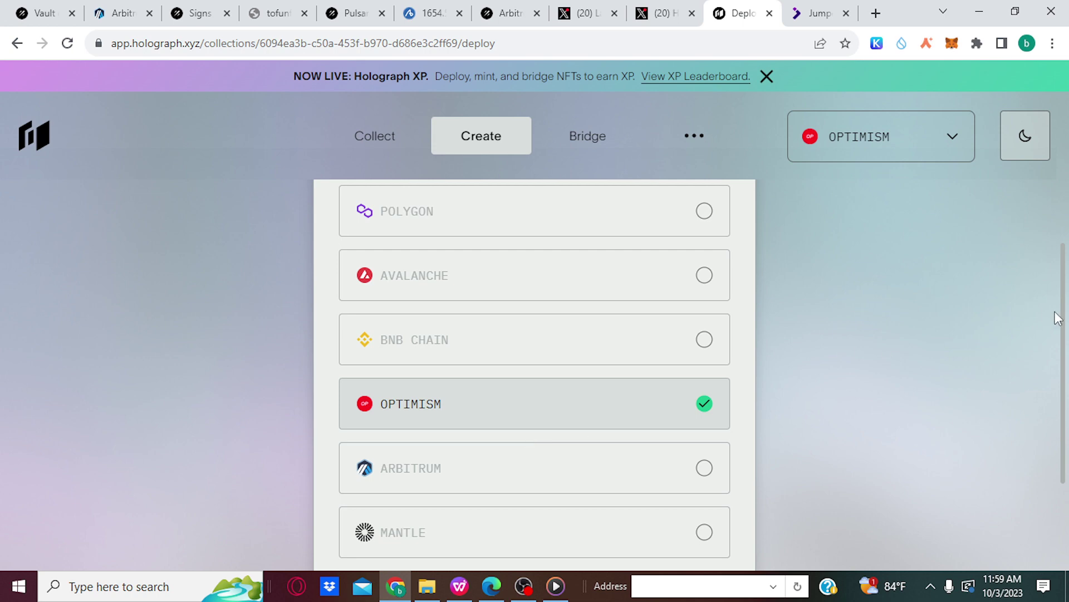
pyautogui.scroll(-3, 1063, 309)
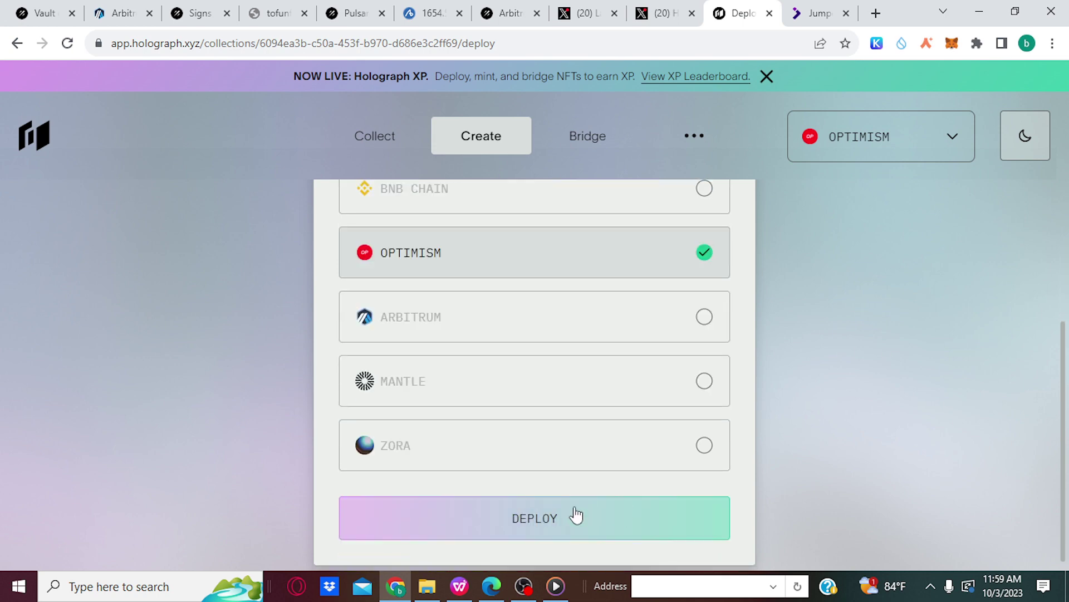
pyautogui.click(574, 512)
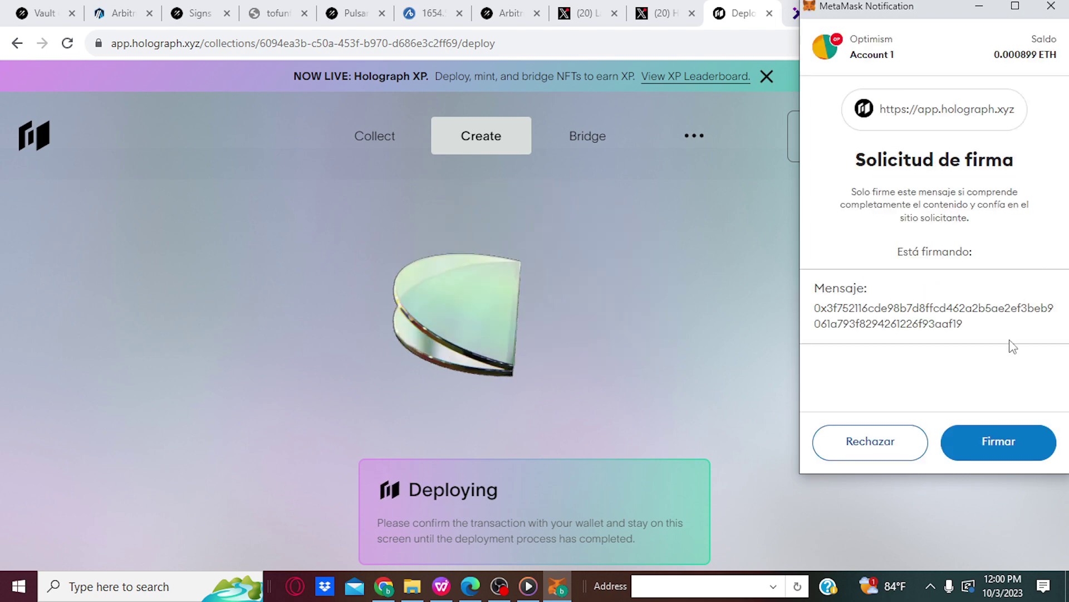
pyautogui.click(963, 439)
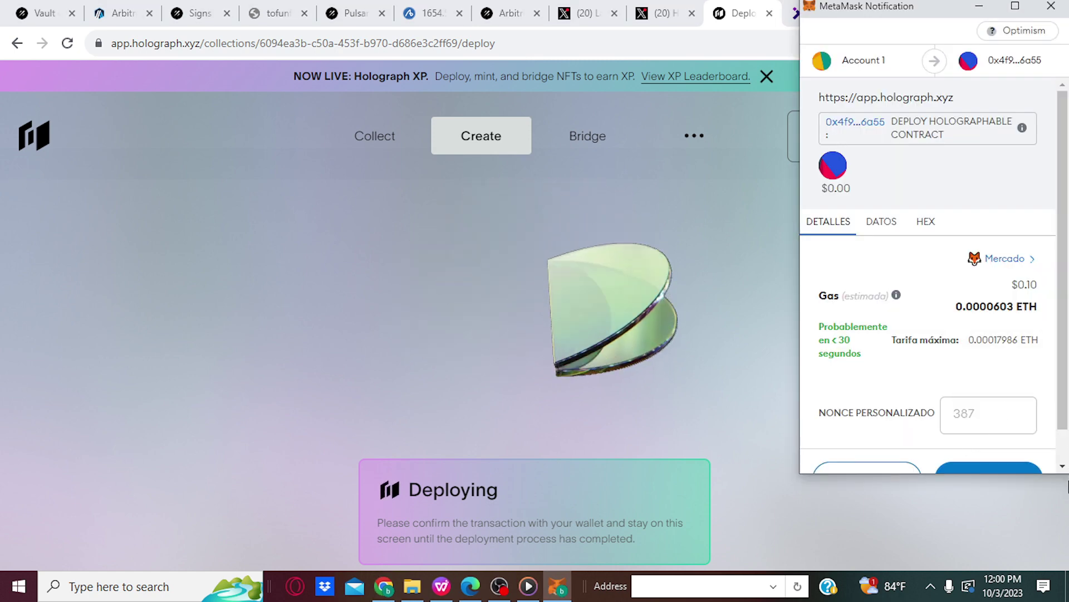
# Review the gas details of the contract deployment transaction in the wallet and reject it
pyautogui.scroll(-1, 836, 462)
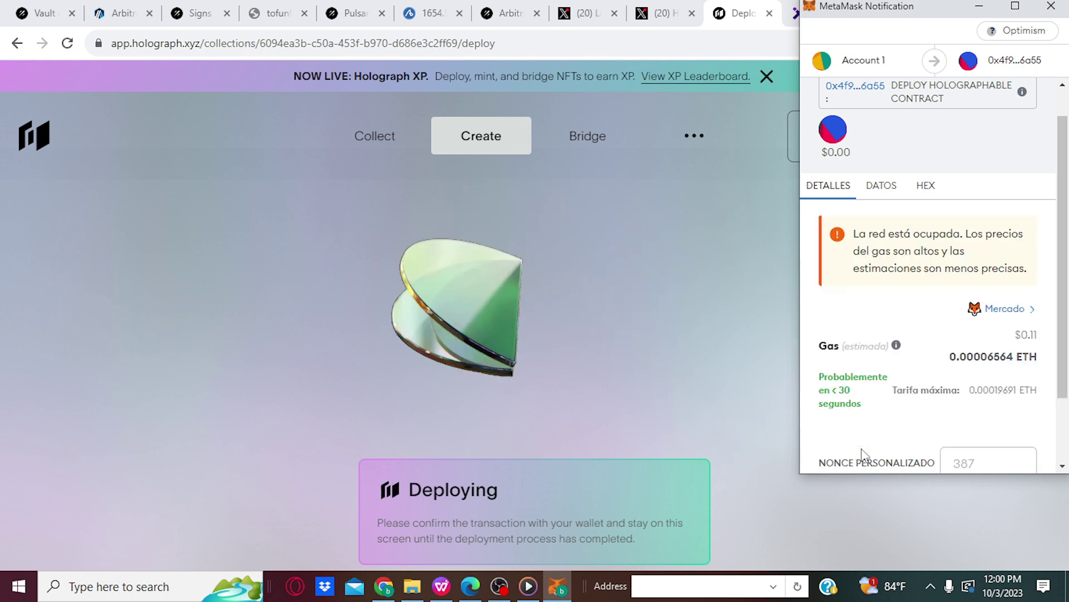
pyautogui.scroll(-1, 924, 334)
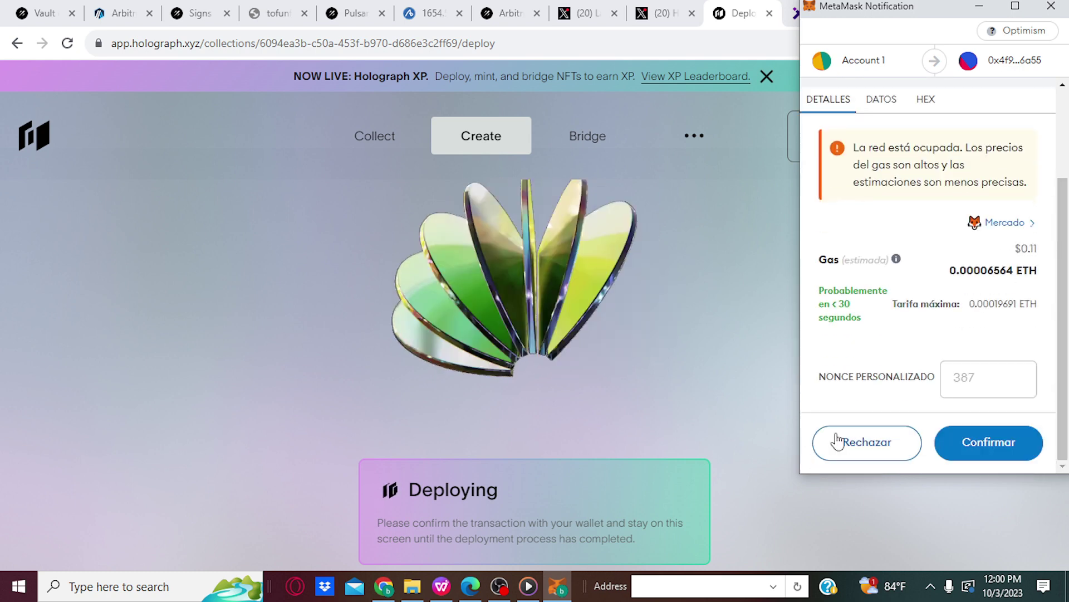
pyautogui.click(851, 440)
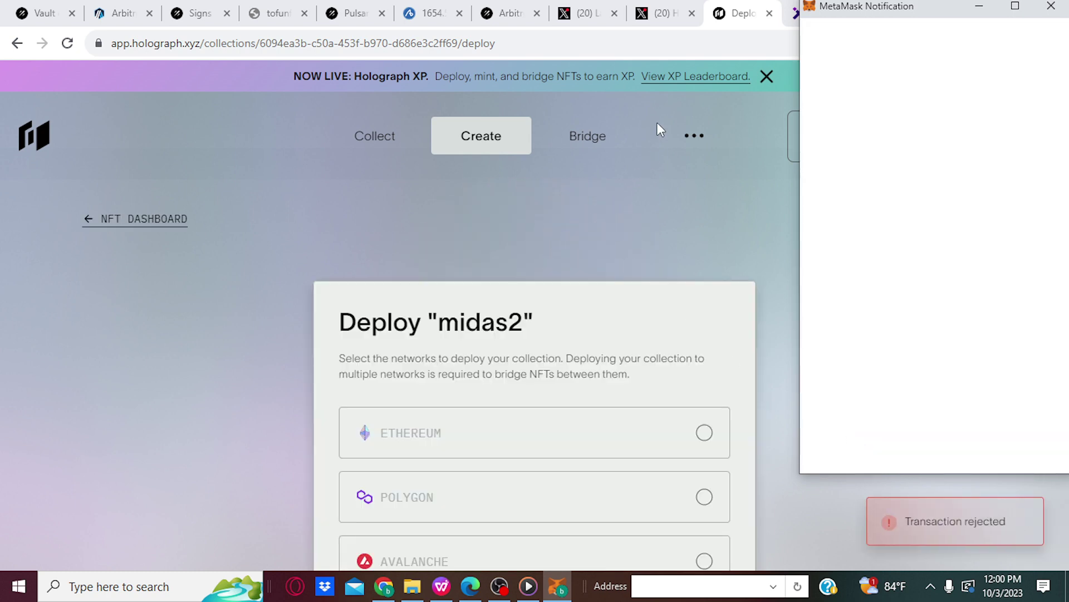
# Switch to Holograph's post on X and highlight the lines listing the ways to earn XP
pyautogui.click(674, 8)
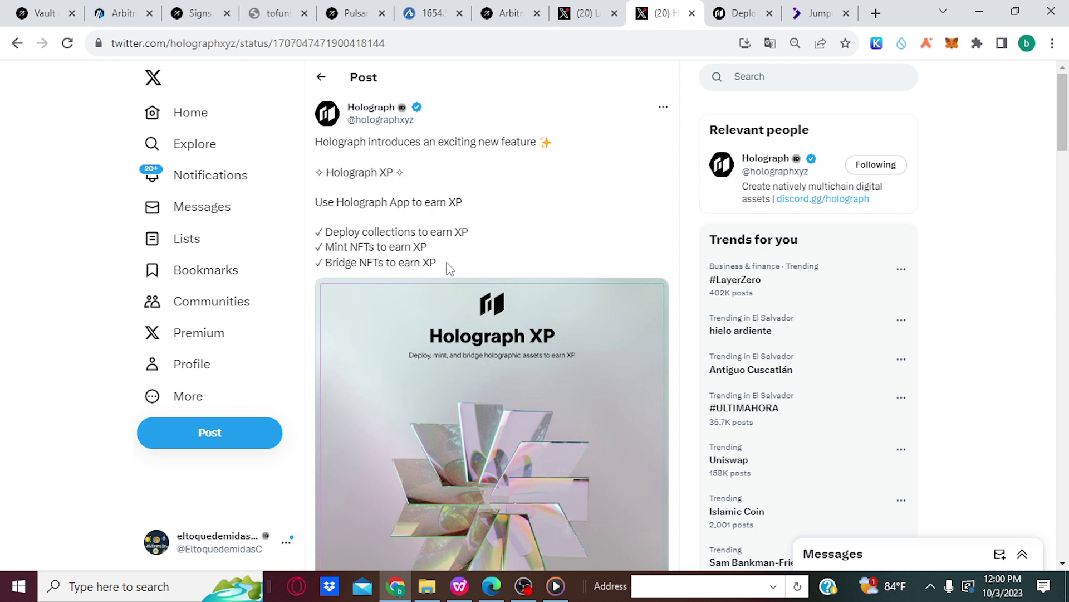
pyautogui.moveTo(436, 257); pyautogui.dragTo(327, 232)
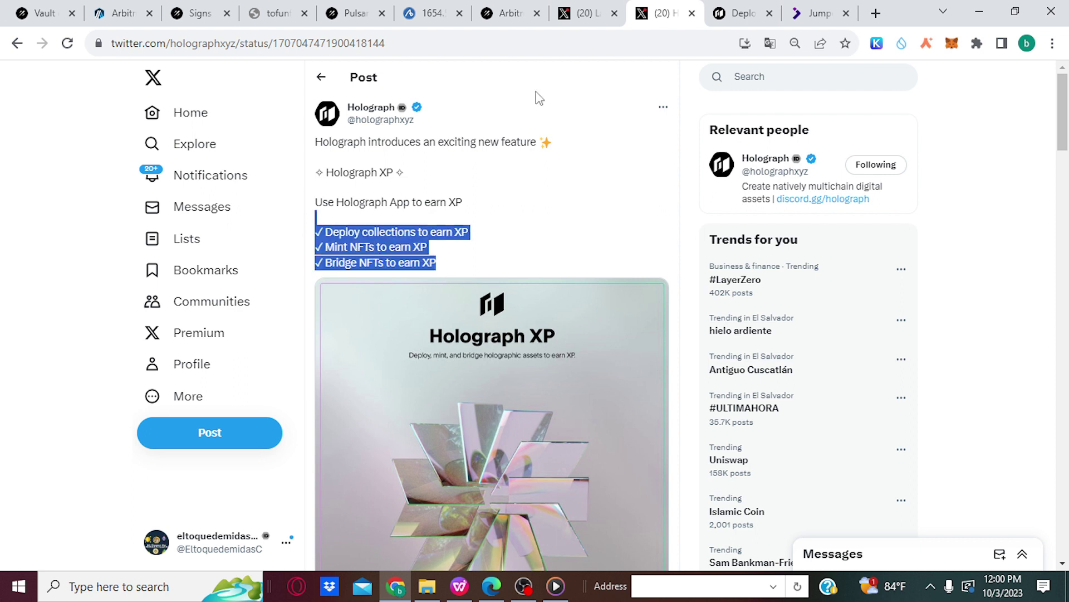
# Return to the Holograph app and open the Open Editions page for discovering and minting multichain editions
pyautogui.click(740, 13)
pyautogui.moveTo(359, 156)
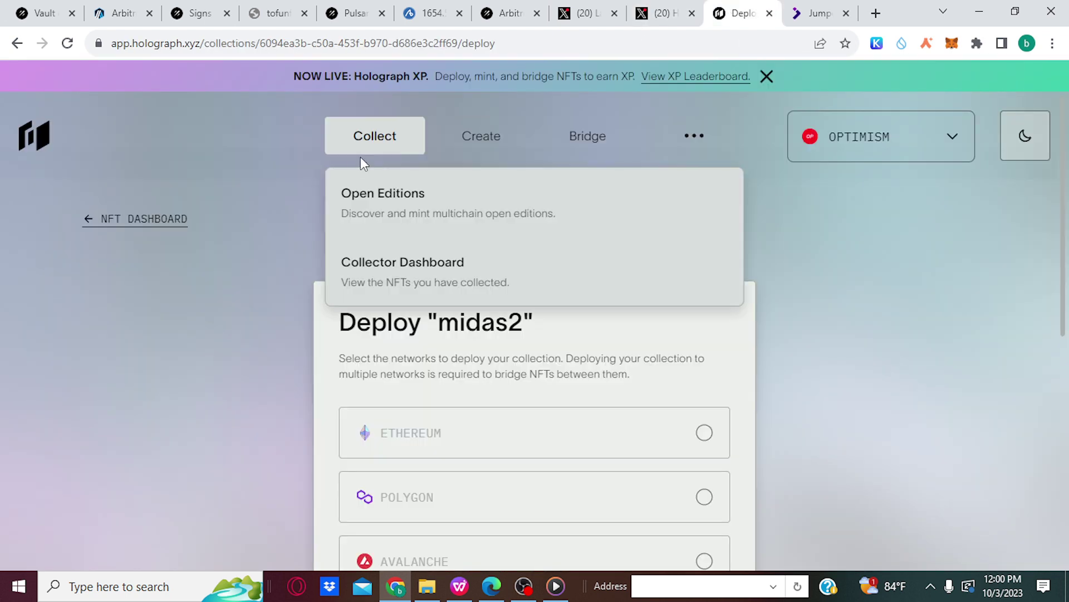
pyautogui.click(353, 209)
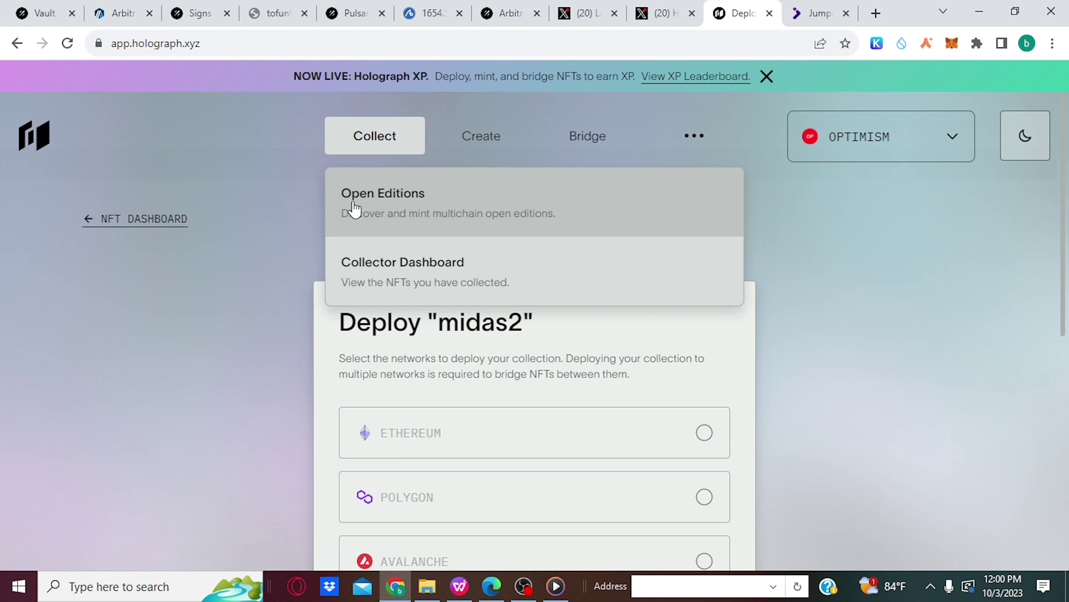